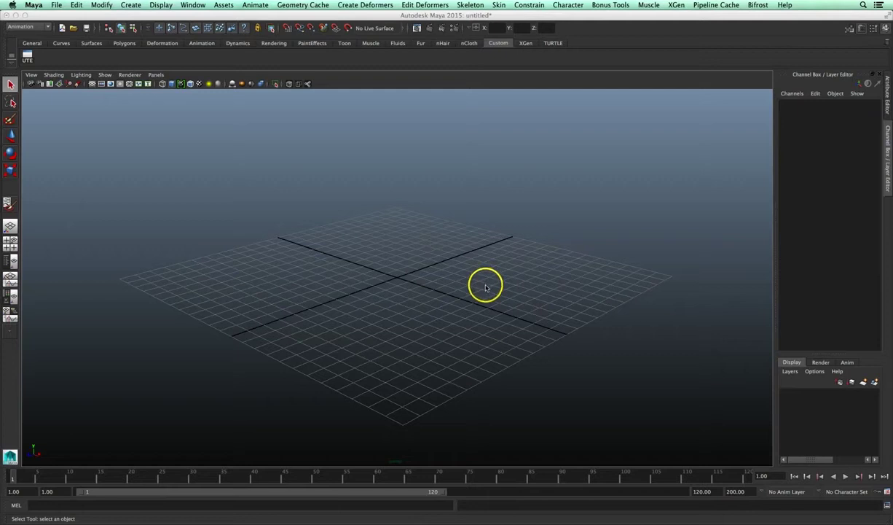
Open the saved character scene without saving the untitled one, and show it textured
{"action": "left_click", "coordinate": [445, 270]}
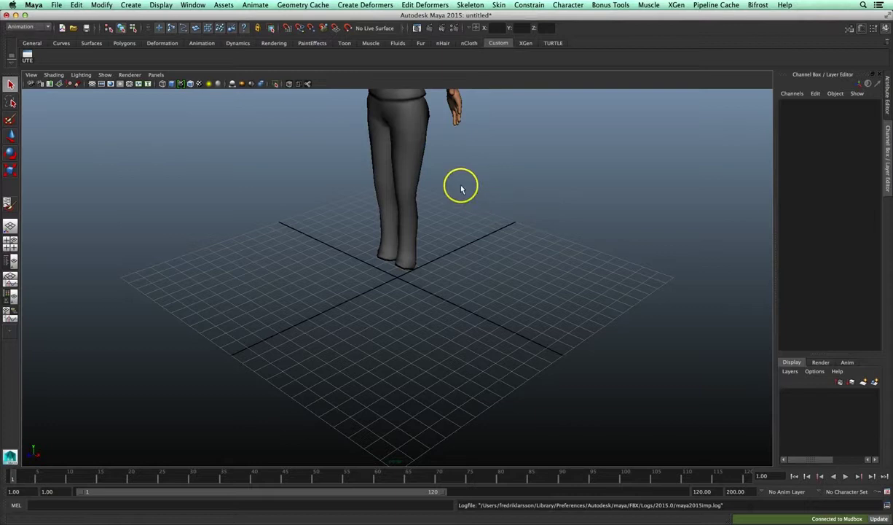
{"action": "mouse_move", "coordinate": [461, 189]}
{"action": "left_mouse_down", "text": "alt"}
{"action": "mouse_move", "coordinate": [463, 284]}
{"action": "mouse_move", "coordinate": [460, 263]}
{"action": "mouse_move", "coordinate": [433, 314]}
{"action": "mouse_move", "coordinate": [457, 292]}
{"action": "mouse_move", "coordinate": [432, 288]}
{"action": "left_mouse_up", "text": "alt"}
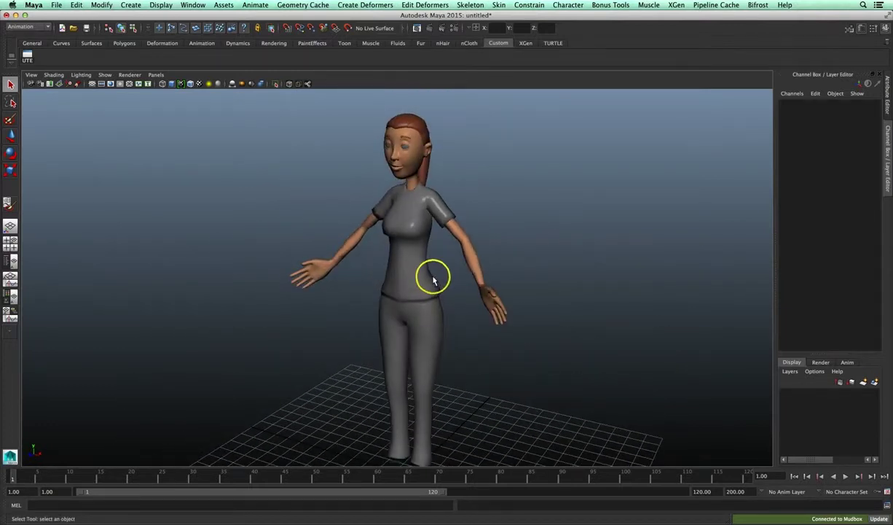
{"action": "key", "text": "6"}
Frame the character's face from the front in the perspective view
{"action": "right_click_drag", "start_coordinate": [435, 200], "coordinate": [478, 306], "text": "alt"}
{"action": "mouse_move", "coordinate": [478, 306]}
{"action": "left_mouse_down", "text": "alt"}
{"action": "mouse_move", "coordinate": [498, 285]}
{"action": "mouse_move", "coordinate": [419, 273]}
{"action": "mouse_move", "coordinate": [408, 288]}
{"action": "mouse_move", "coordinate": [413, 283]}
{"action": "left_mouse_up", "text": "alt"}
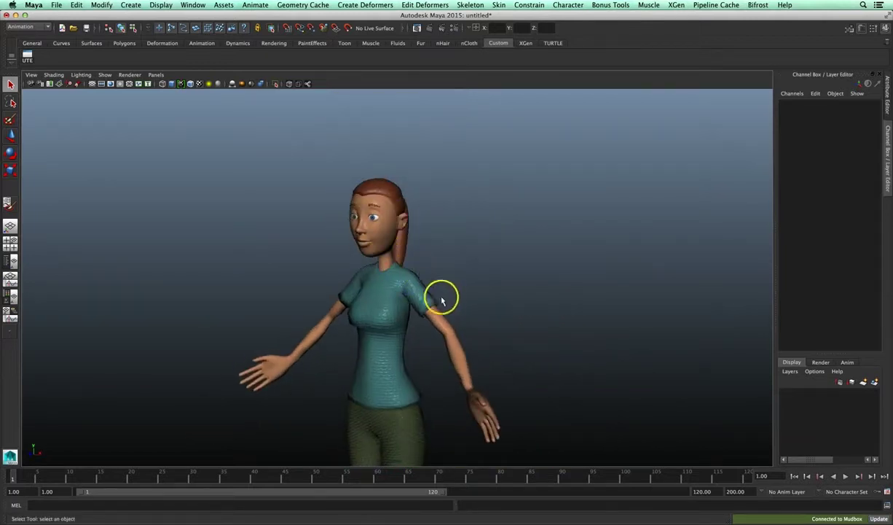
{"action": "left_click_drag", "start_coordinate": [395, 246], "coordinate": [385, 268], "text": "alt"}
{"action": "middle_click_drag", "start_coordinate": [385, 268], "coordinate": [378, 277], "text": "alt"}
{"action": "left_click_drag", "start_coordinate": [378, 276], "coordinate": [455, 289], "text": "alt"}
{"action": "right_click_drag", "start_coordinate": [455, 289], "coordinate": [439, 213], "text": "alt"}
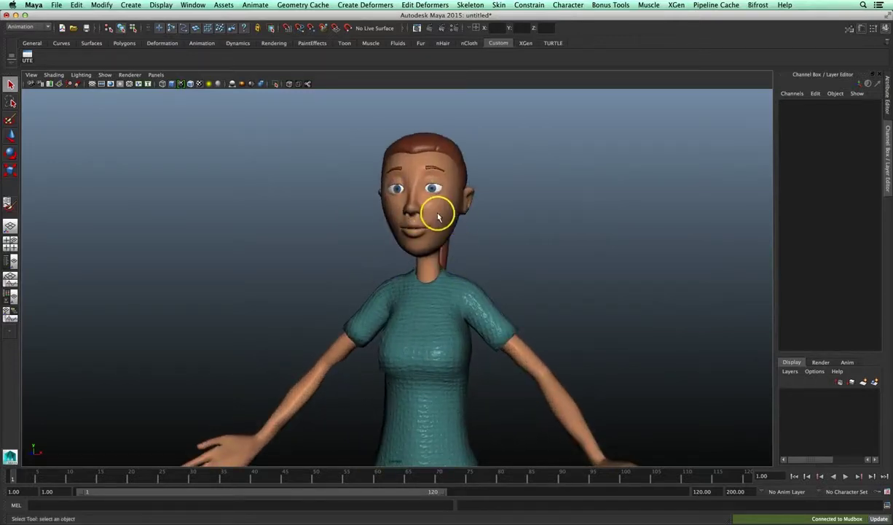
{"action": "left_click", "coordinate": [193, 6]}
{"action": "mouse_move", "coordinate": [214, 39]}
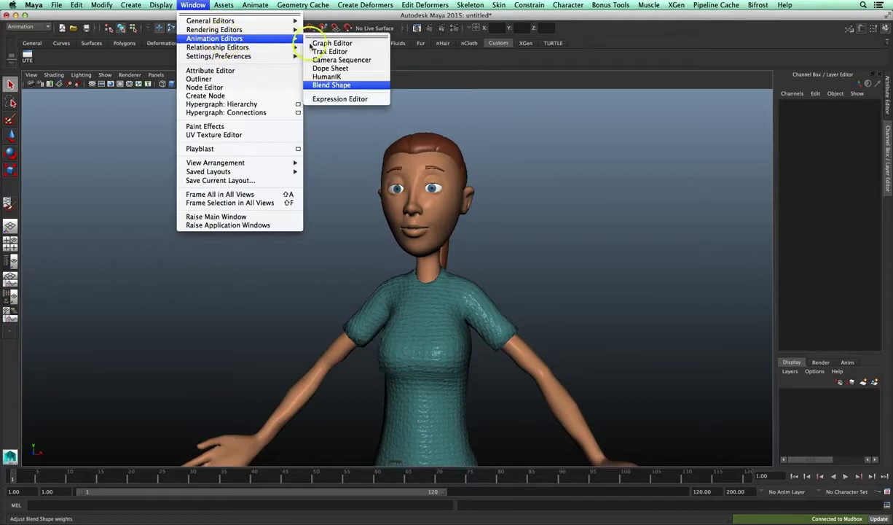
Open the Blend Shape editor and set its slider orientation to Horizontal
{"action": "left_click", "coordinate": [343, 86]}
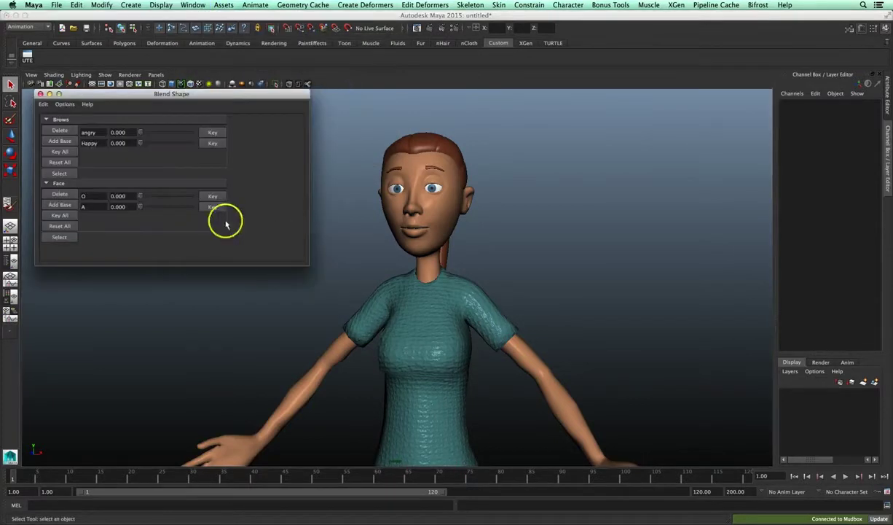
{"action": "left_click_drag", "start_coordinate": [193, 100], "coordinate": [201, 100]}
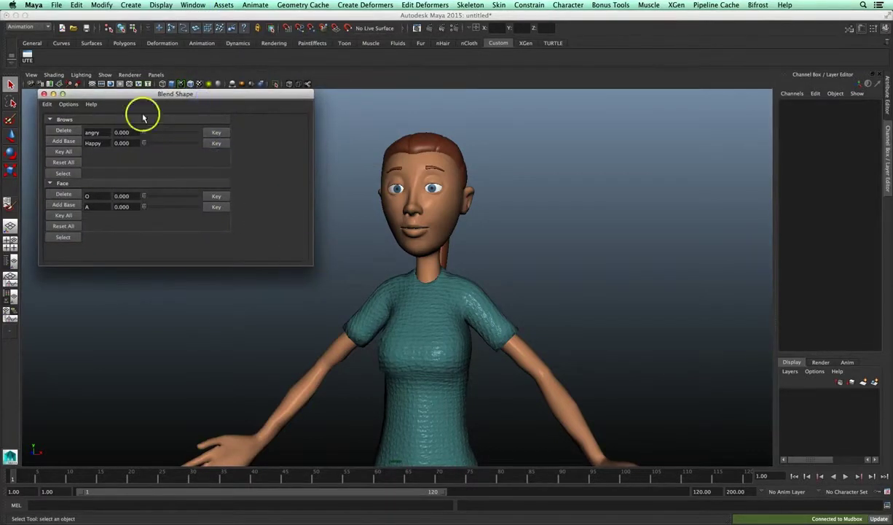
{"action": "left_click_drag", "start_coordinate": [142, 101], "coordinate": [143, 107]}
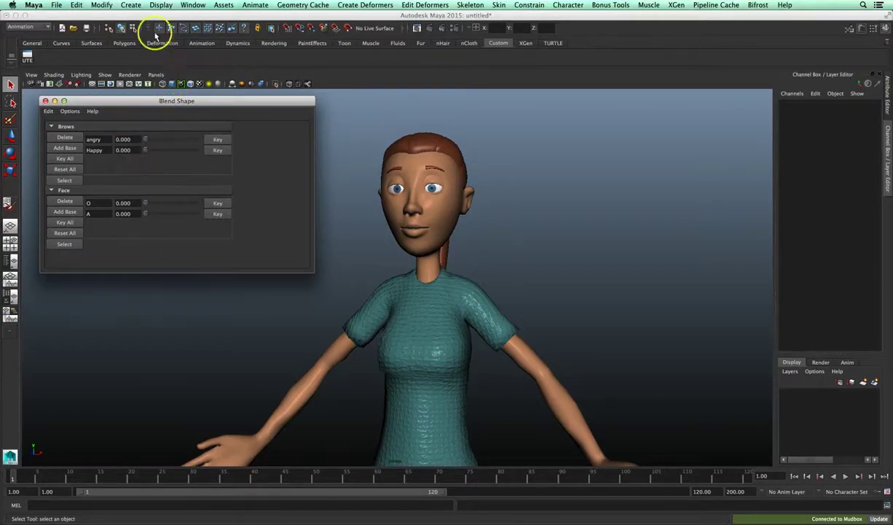
{"action": "left_click", "coordinate": [73, 111]}
{"action": "left_click", "coordinate": [83, 124]}
{"action": "left_click", "coordinate": [135, 127]}
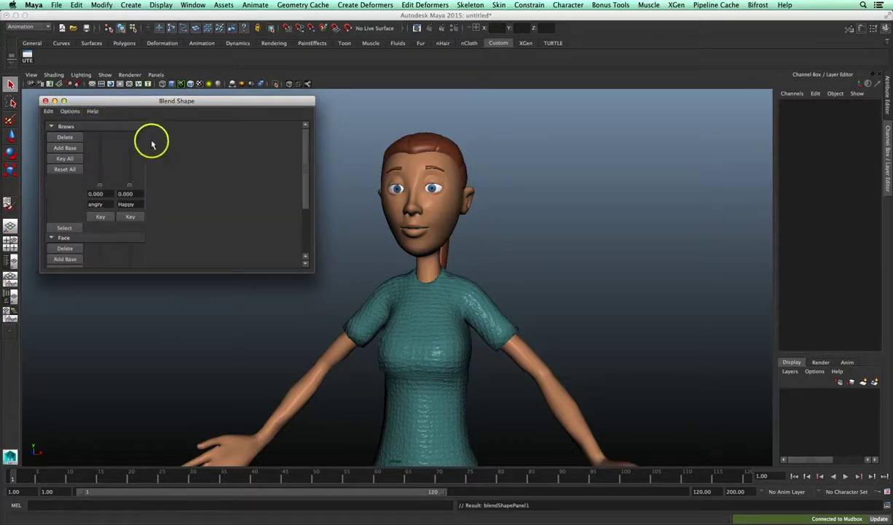
{"action": "left_click", "coordinate": [78, 116]}
{"action": "left_click", "coordinate": [130, 136]}
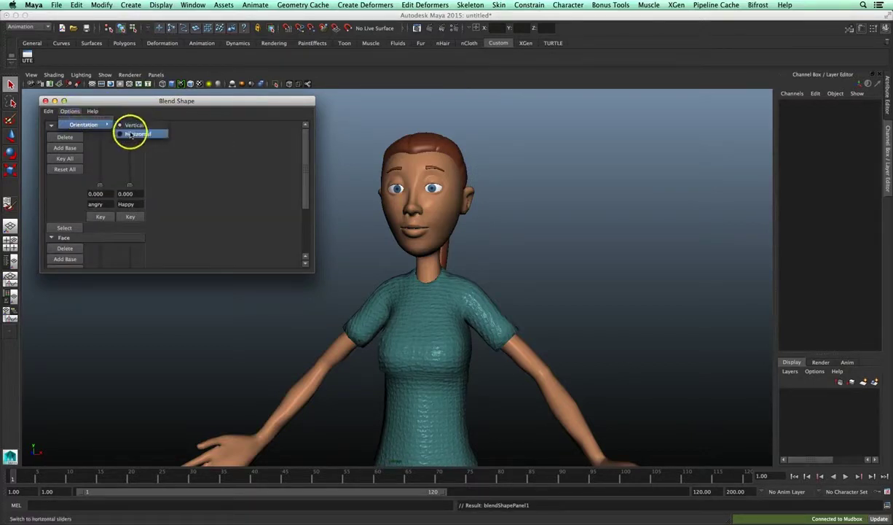
{"action": "left_click_drag", "start_coordinate": [198, 110], "coordinate": [199, 106]}
Reset the O weight to 0 and scrub the timeline to around frame 13
{"action": "left_click", "coordinate": [474, 231]}
{"action": "mouse_move", "coordinate": [508, 234]}
{"action": "left_mouse_down", "text": "alt"}
{"action": "mouse_move", "coordinate": [530, 243]}
{"action": "mouse_move", "coordinate": [493, 247]}
{"action": "mouse_move", "coordinate": [534, 238]}
{"action": "left_mouse_up", "text": "alt"}
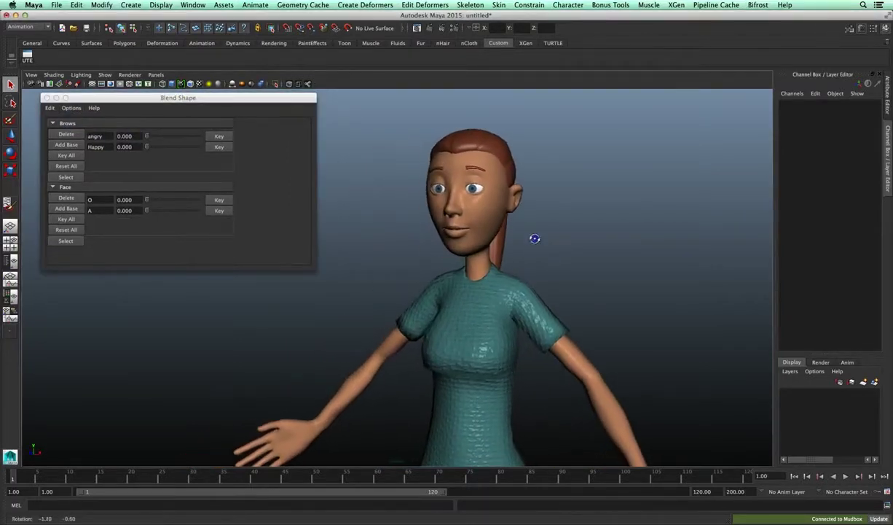
{"action": "left_click", "coordinate": [207, 96]}
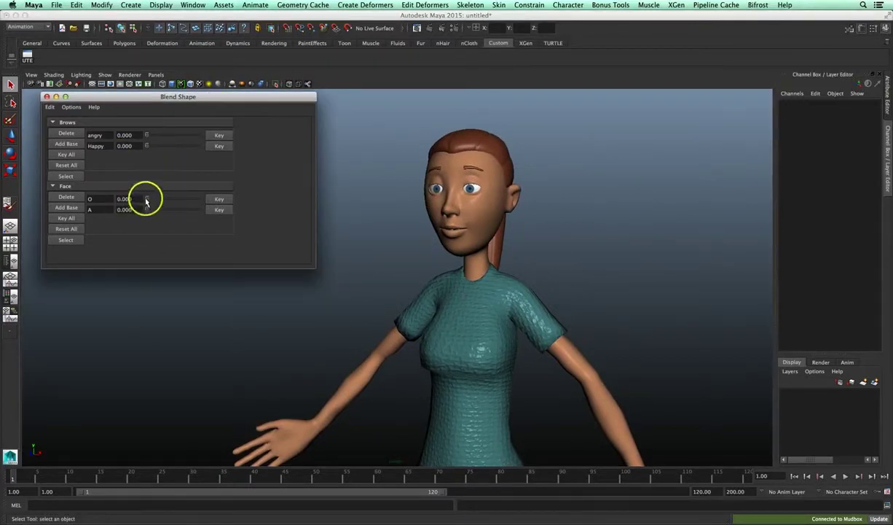
{"action": "left_click_drag", "start_coordinate": [147, 199], "coordinate": [146, 198]}
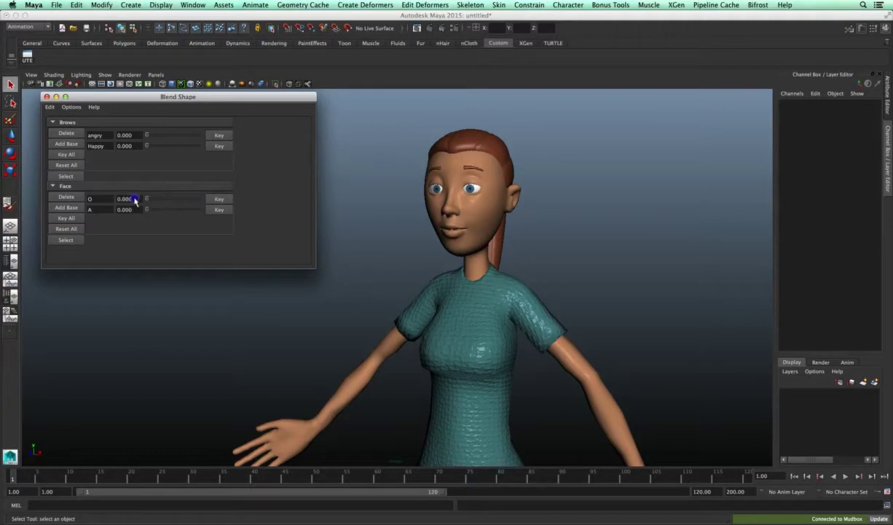
{"action": "left_click_drag", "start_coordinate": [43, 478], "coordinate": [93, 478]}
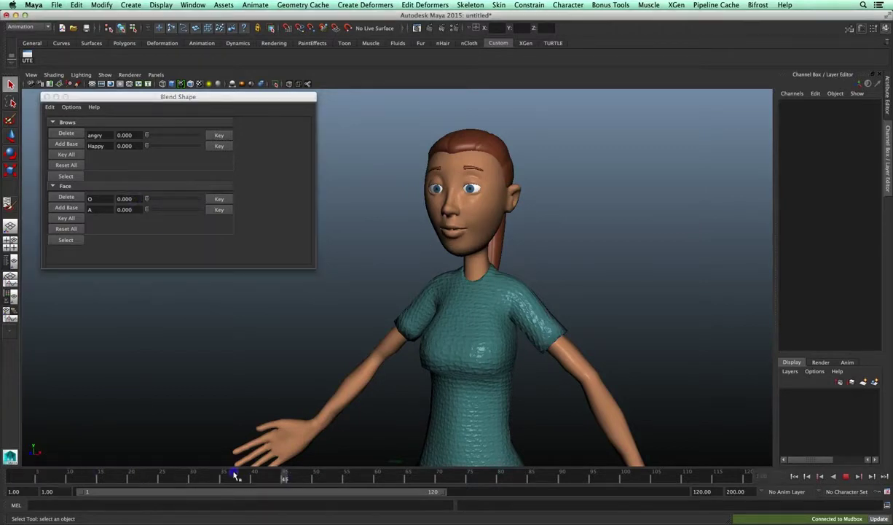
{"action": "key", "text": "Escape"}
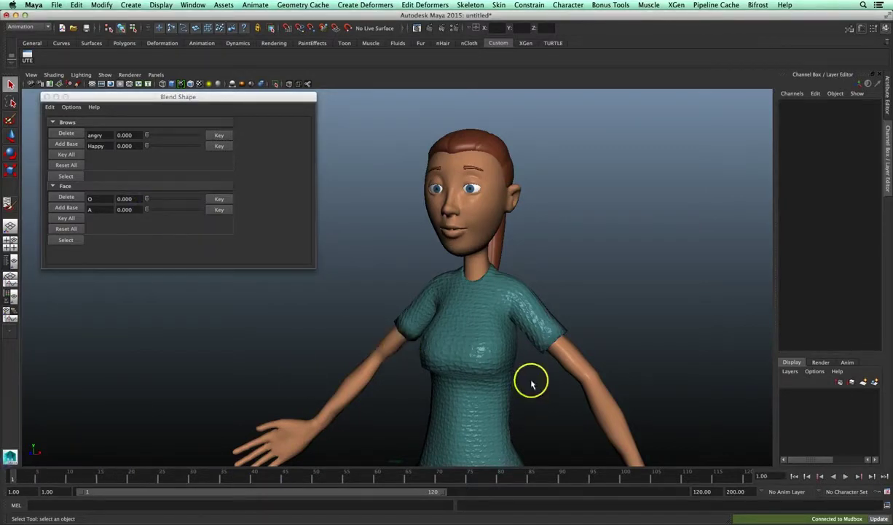
{"action": "key", "text": "super+Tab"}
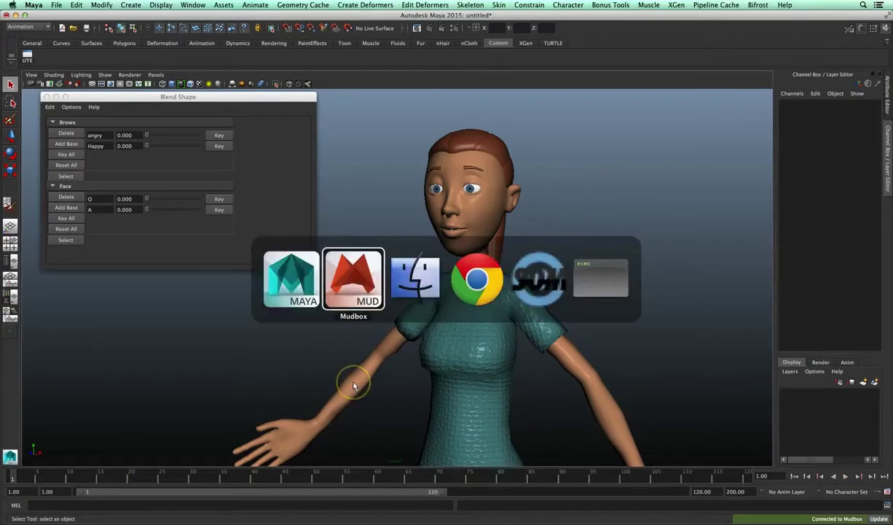
Download Malalas_UN_Speech_sound.mp3 from the Google Drive Ljud folder and reveal it in Finder
{"action": "key", "text": "super+Tab"}
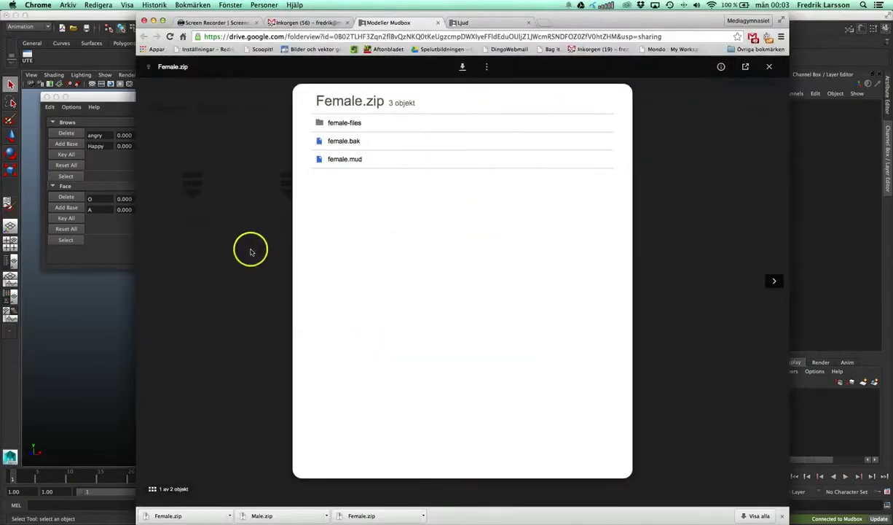
{"action": "left_click", "coordinate": [241, 255]}
{"action": "left_click", "coordinate": [489, 26]}
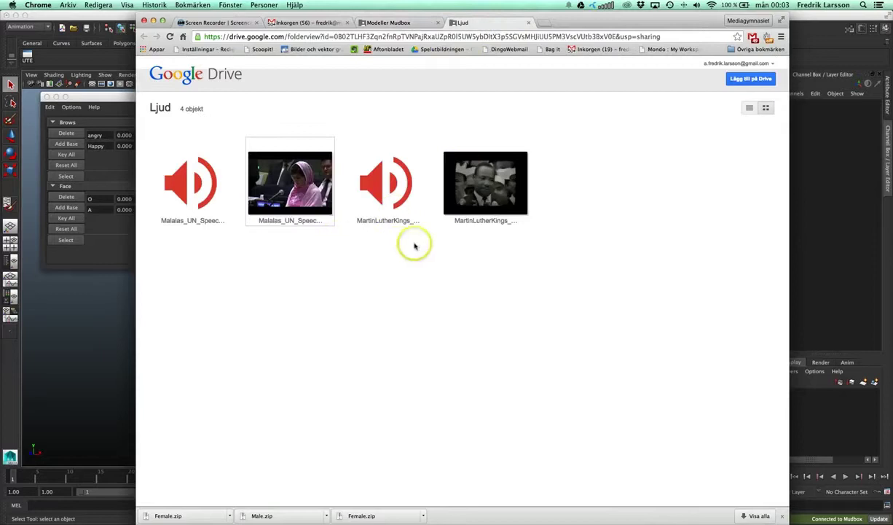
{"action": "double_click", "coordinate": [195, 198]}
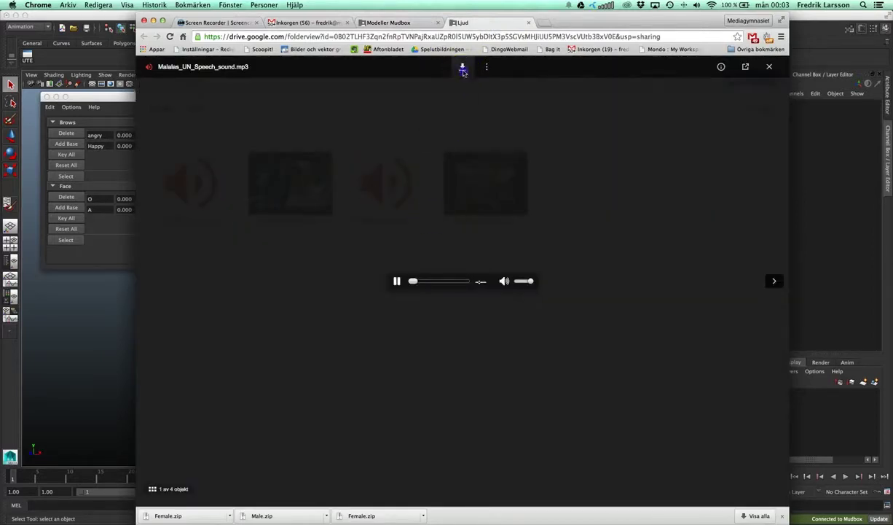
{"action": "left_click", "coordinate": [462, 67]}
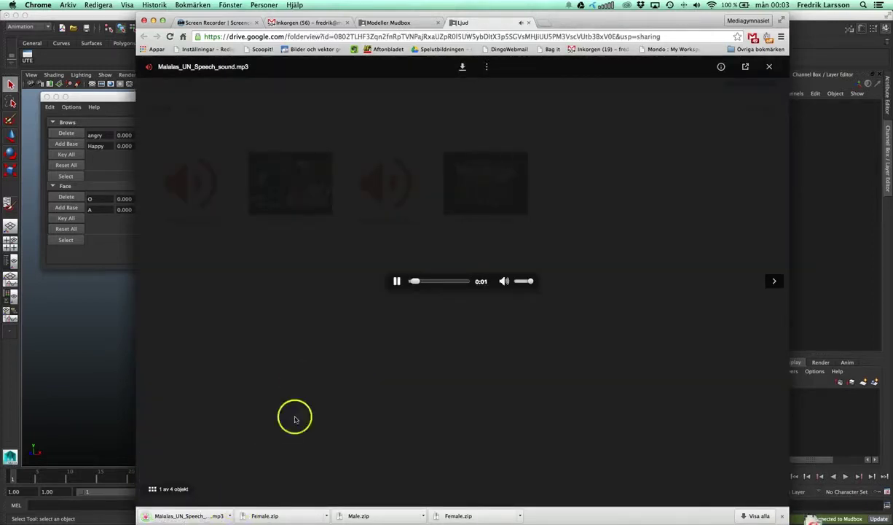
{"action": "left_click", "coordinate": [398, 284]}
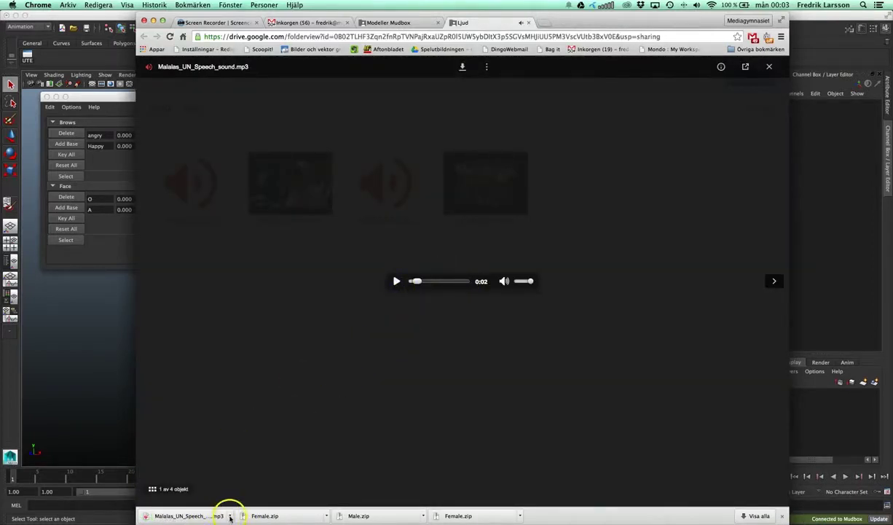
{"action": "left_click", "coordinate": [230, 515]}
{"action": "left_click", "coordinate": [255, 498]}
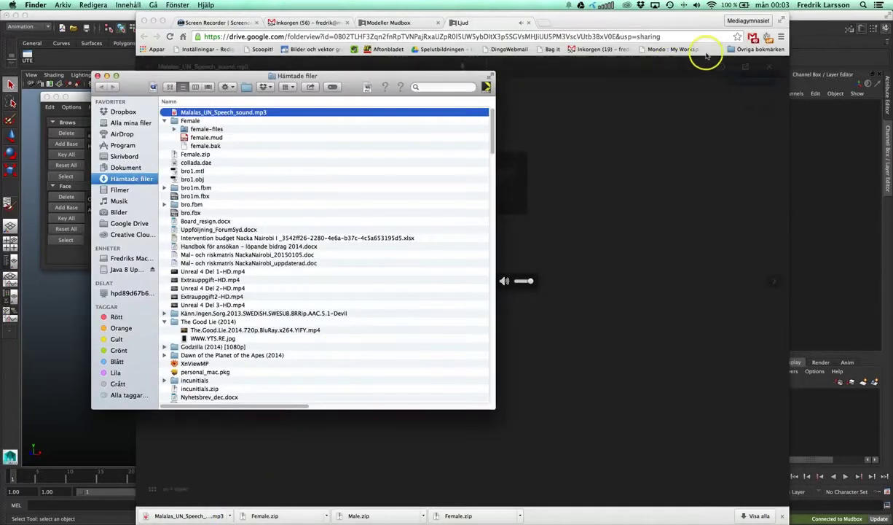
Drag Malalas_UN_Speech_sound.mp3 from Finder into the Maya viewport to import it as audio
{"action": "left_click", "coordinate": [153, 20]}
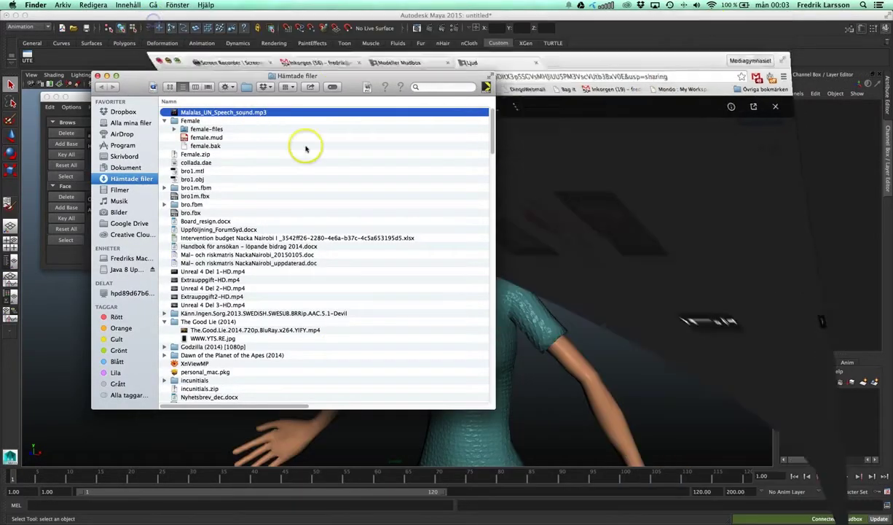
{"action": "left_click_drag", "start_coordinate": [255, 69], "coordinate": [617, 63]}
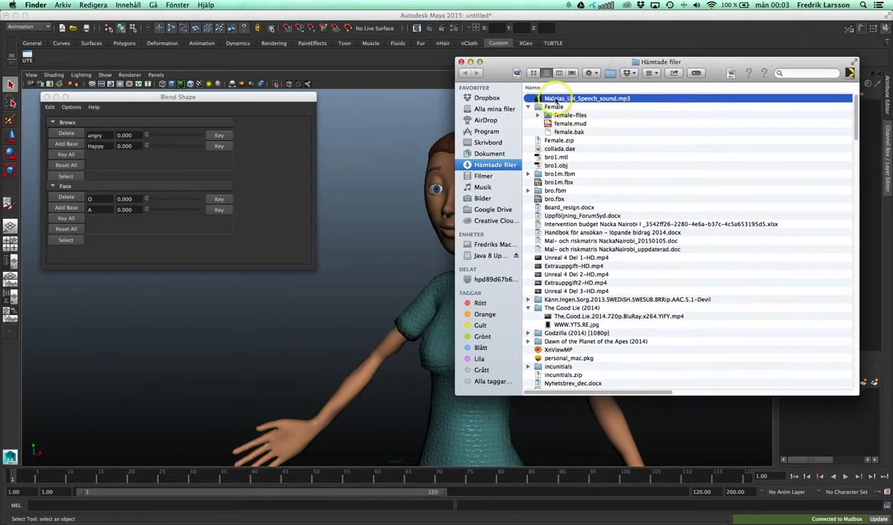
{"action": "left_click_drag", "start_coordinate": [526, 102], "coordinate": [368, 223]}
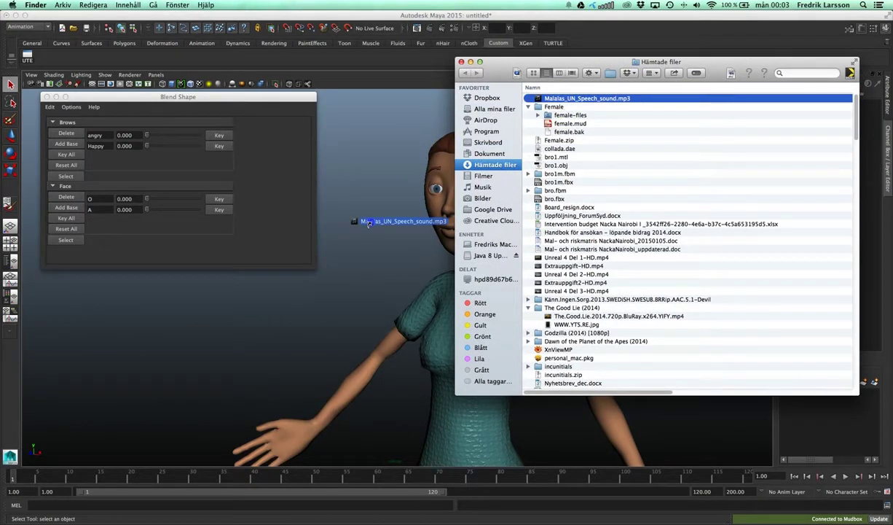
{"action": "left_click_drag", "start_coordinate": [397, 218], "coordinate": [398, 217]}
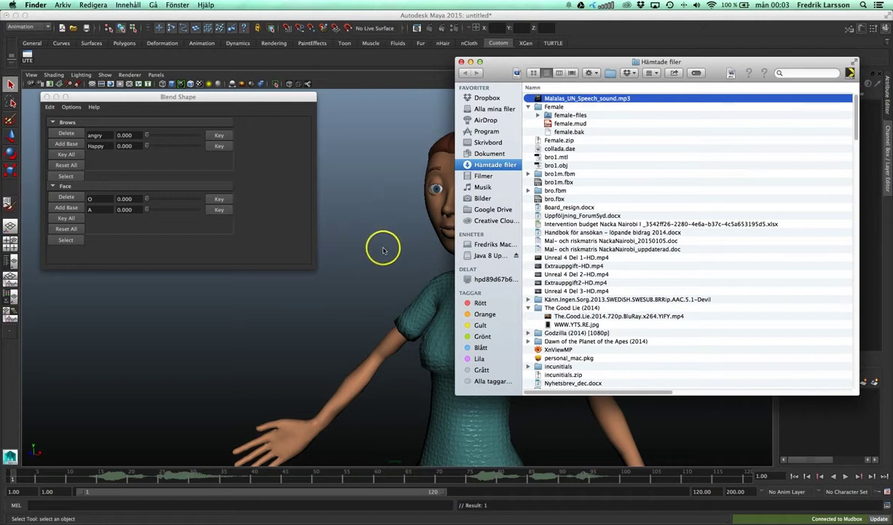
{"action": "left_click_drag", "start_coordinate": [380, 248], "coordinate": [383, 252], "text": "alt"}
{"action": "left_click_drag", "start_coordinate": [442, 265], "coordinate": [444, 257], "text": "alt"}
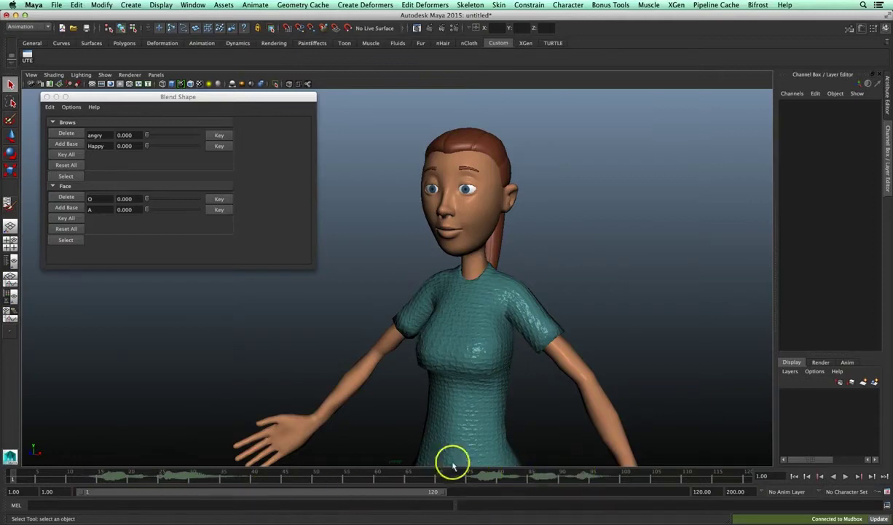
Scrub and play the speech audio, then set the playback speed to Real-time
{"action": "left_click_drag", "start_coordinate": [105, 476], "coordinate": [176, 479]}
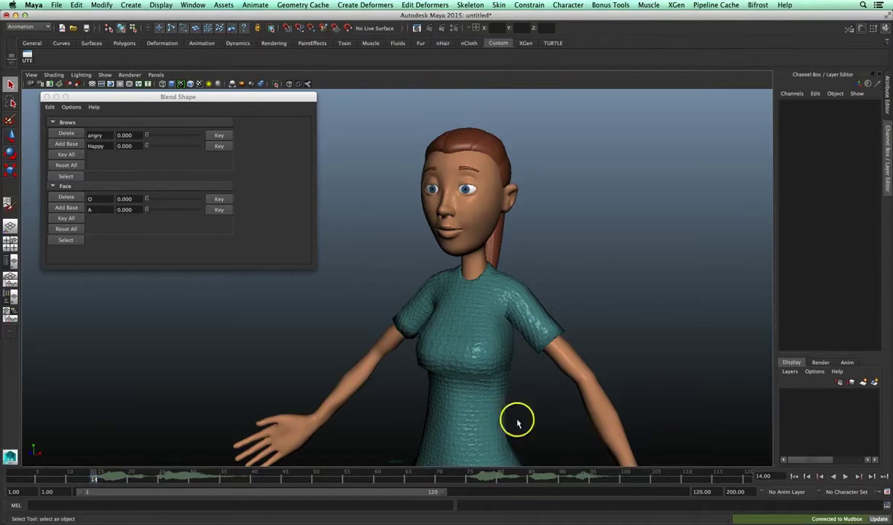
{"action": "left_click", "coordinate": [846, 475]}
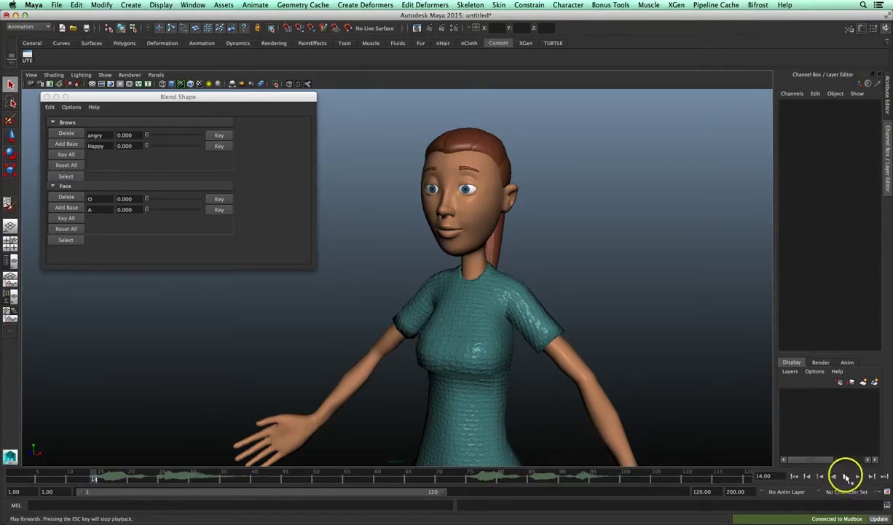
{"action": "left_click", "coordinate": [846, 476]}
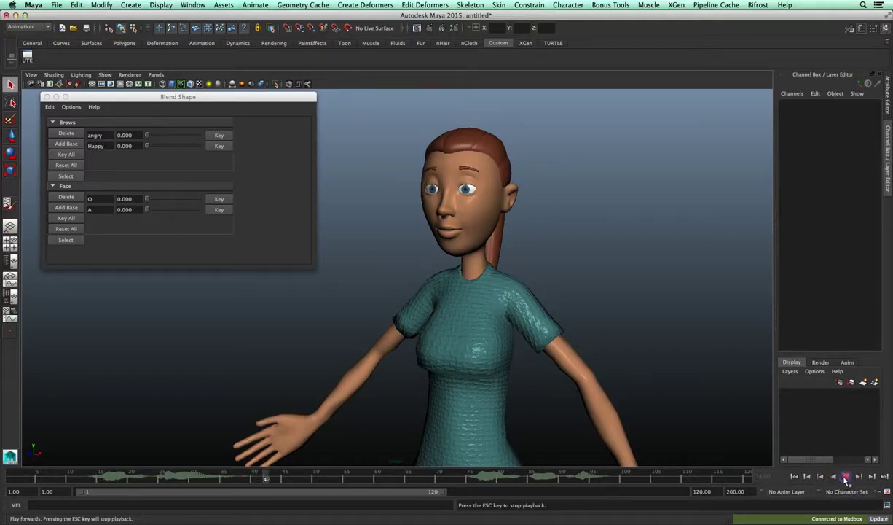
{"action": "right_click", "coordinate": [846, 478]}
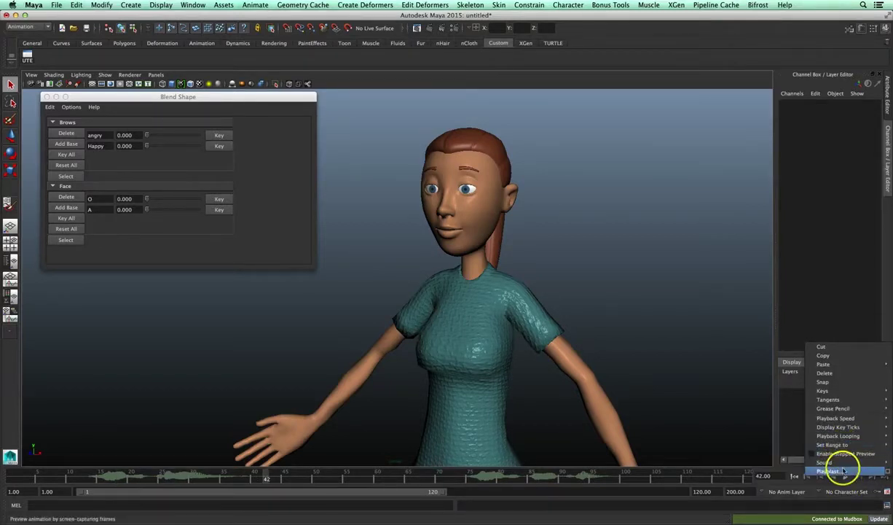
{"action": "mouse_move", "coordinate": [836, 417]}
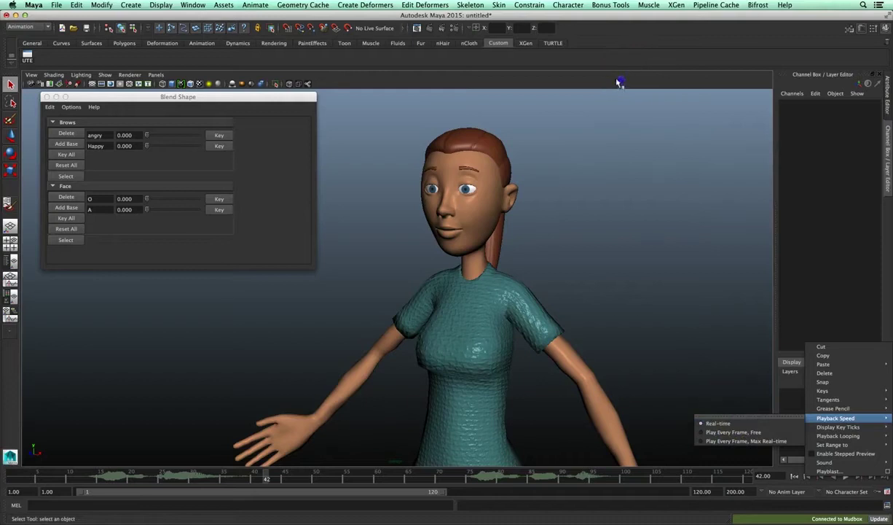
{"action": "left_click", "coordinate": [226, 405]}
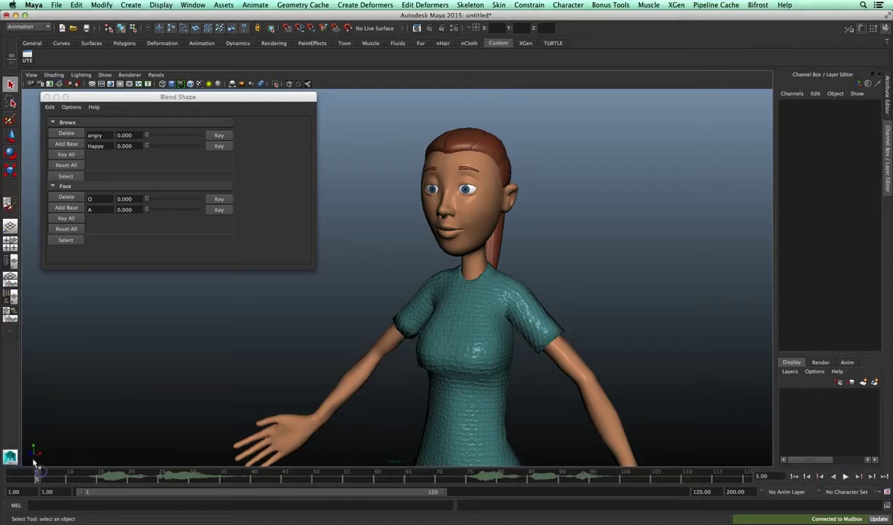
{"action": "mouse_move", "coordinate": [468, 253]}
{"action": "left_mouse_down", "text": "alt"}
{"action": "mouse_move", "coordinate": [448, 285]}
{"action": "mouse_move", "coordinate": [473, 279]}
{"action": "left_mouse_up", "text": "alt"}
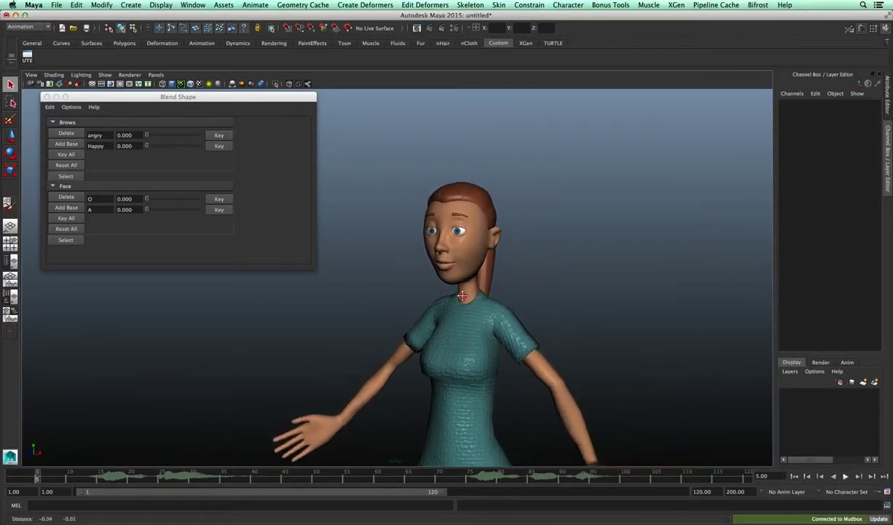
Zoom the perspective camera in on the character's face and move to frame 14
{"action": "right_click_drag", "start_coordinate": [473, 279], "coordinate": [499, 309], "text": "alt"}
{"action": "middle_click_drag", "start_coordinate": [499, 309], "coordinate": [473, 311], "text": "alt"}
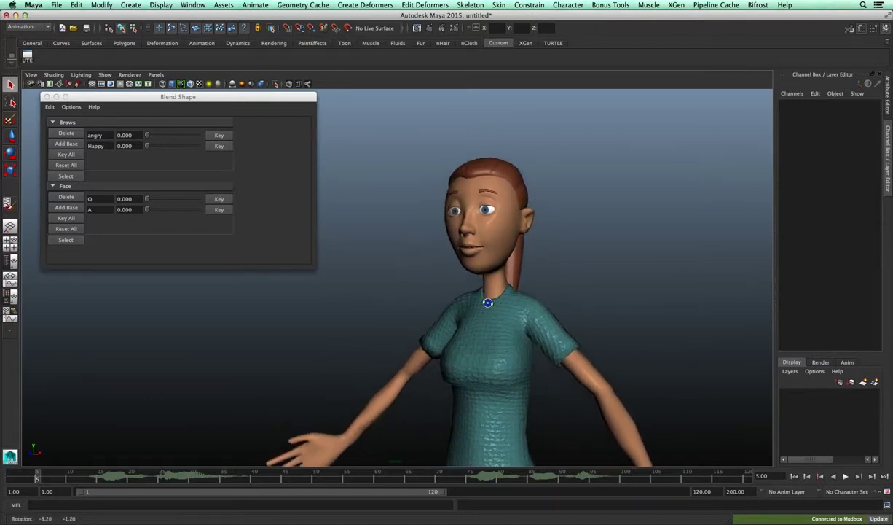
{"action": "mouse_move", "coordinate": [473, 310]}
{"action": "right_mouse_down", "text": "alt"}
{"action": "mouse_move", "coordinate": [562, 325]}
{"action": "mouse_move", "coordinate": [519, 325]}
{"action": "right_mouse_up", "text": "alt"}
{"action": "middle_click_drag", "start_coordinate": [519, 325], "coordinate": [493, 329], "text": "alt"}
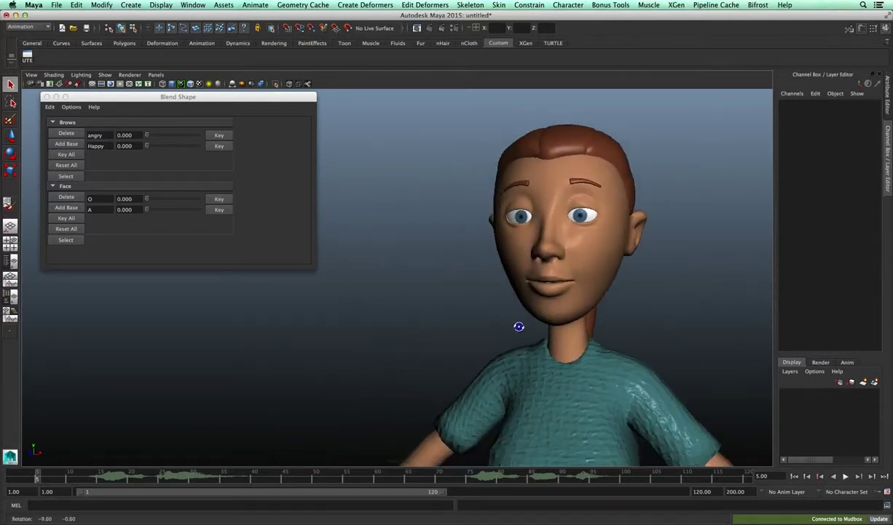
{"action": "left_click_drag", "start_coordinate": [44, 479], "coordinate": [67, 478]}
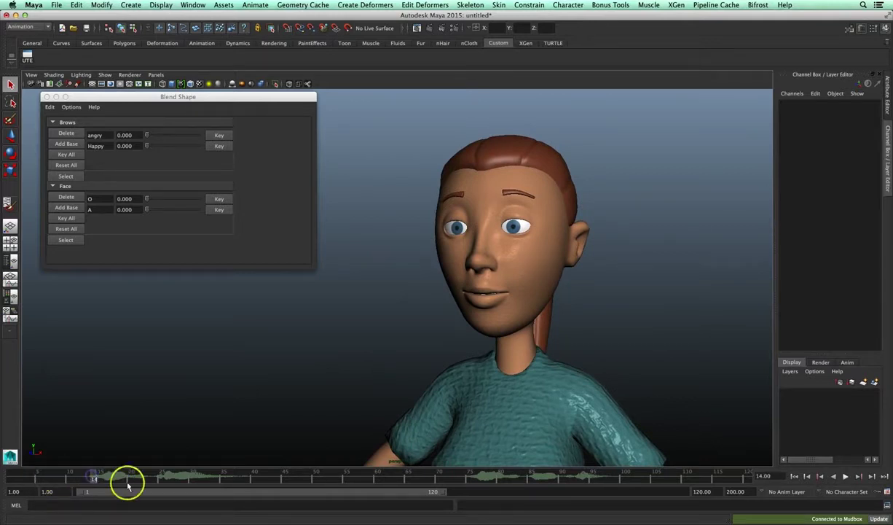
Key the O shape at 0 on frame 14 and at 1.000 on frame 17
{"action": "left_click", "coordinate": [135, 102]}
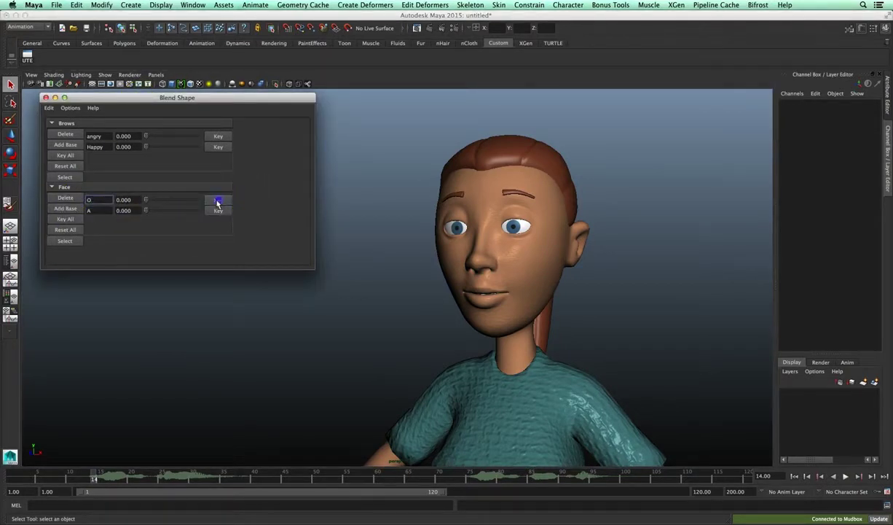
{"action": "left_click", "coordinate": [100, 476]}
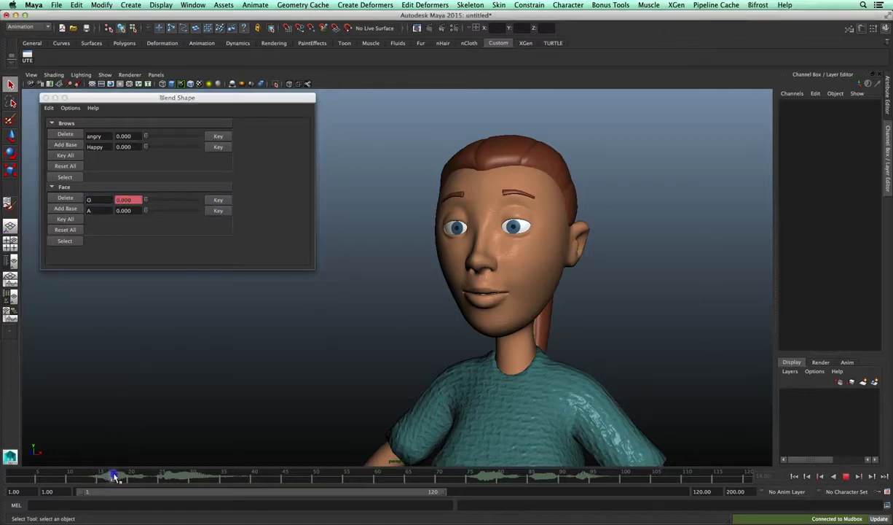
{"action": "left_click_drag", "start_coordinate": [112, 477], "coordinate": [113, 477]}
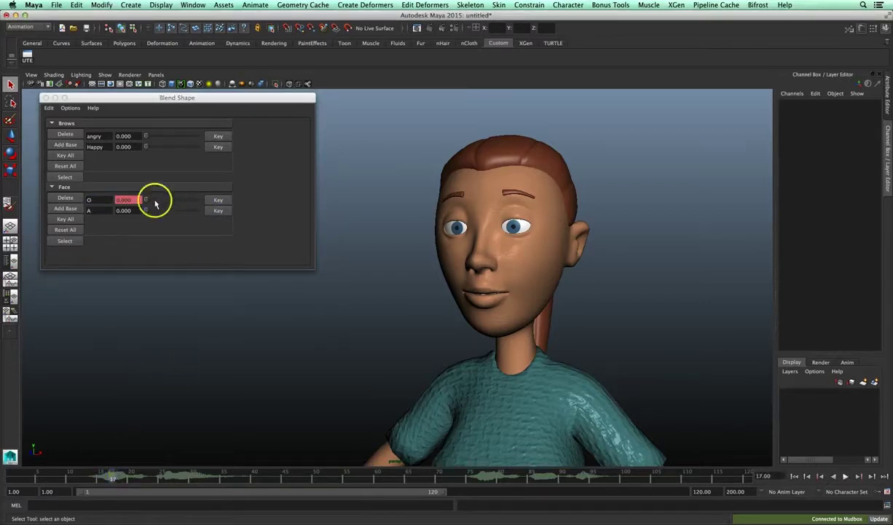
{"action": "left_click_drag", "start_coordinate": [144, 200], "coordinate": [184, 197]}
{"action": "left_click", "coordinate": [217, 199]}
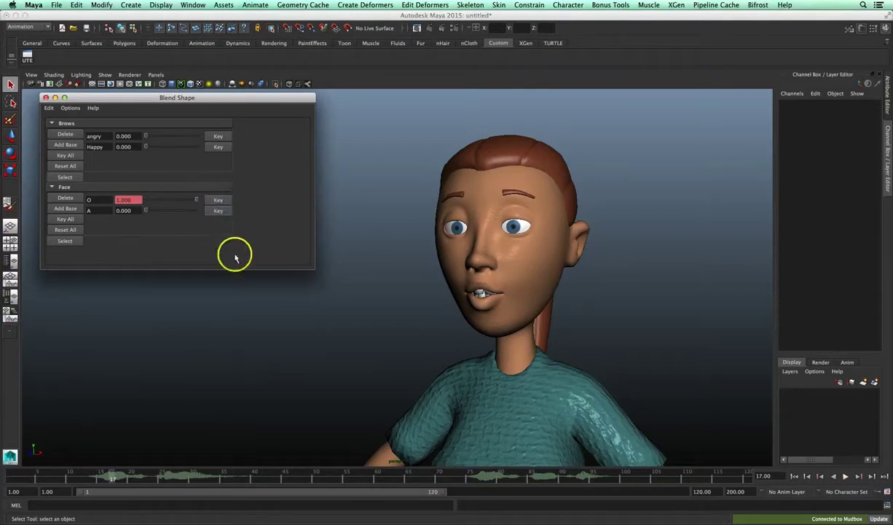
Move the Blend Shape window to the top centre and switch to the four-view layout
{"action": "left_click_drag", "start_coordinate": [212, 104], "coordinate": [423, 54]}
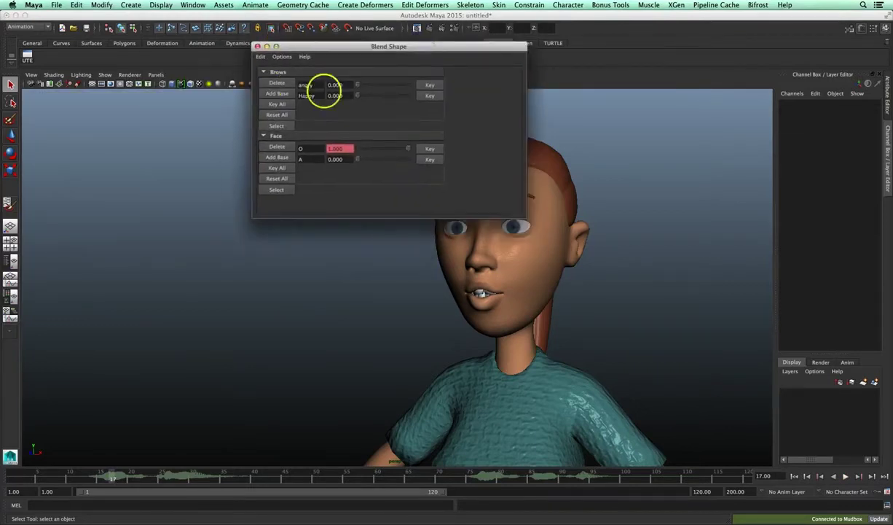
{"action": "key", "text": "space"}
{"action": "key", "text": "space"}
{"action": "left_click", "coordinate": [155, 275]}
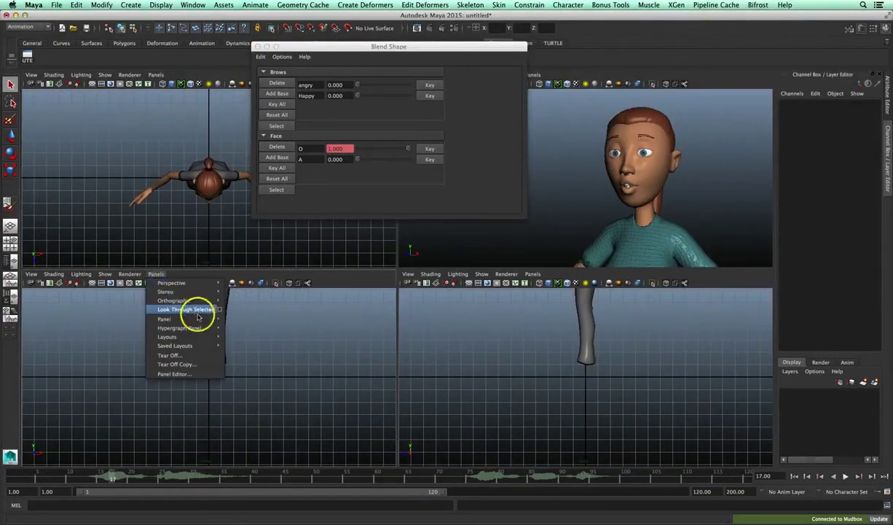
{"action": "mouse_move", "coordinate": [165, 319]}
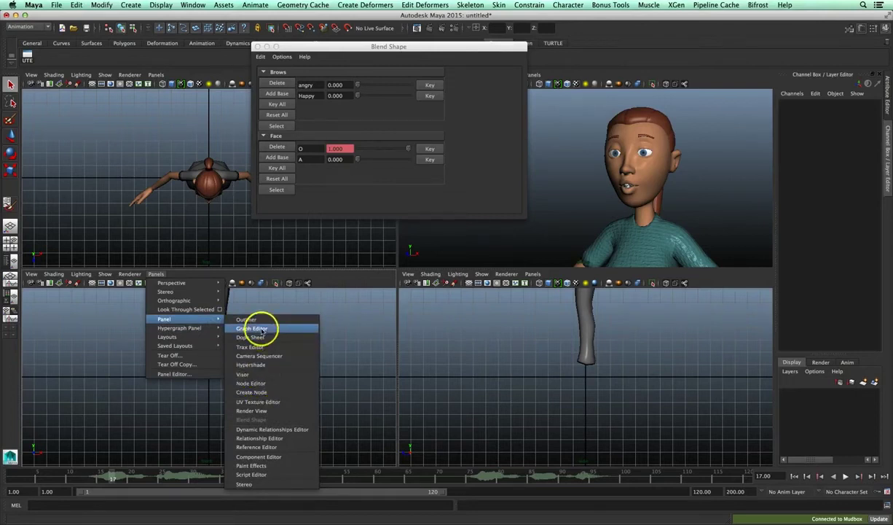
Turn the lower-left view into a Graph Editor and frame the O curve from frame 14 to 17
{"action": "left_click", "coordinate": [255, 329]}
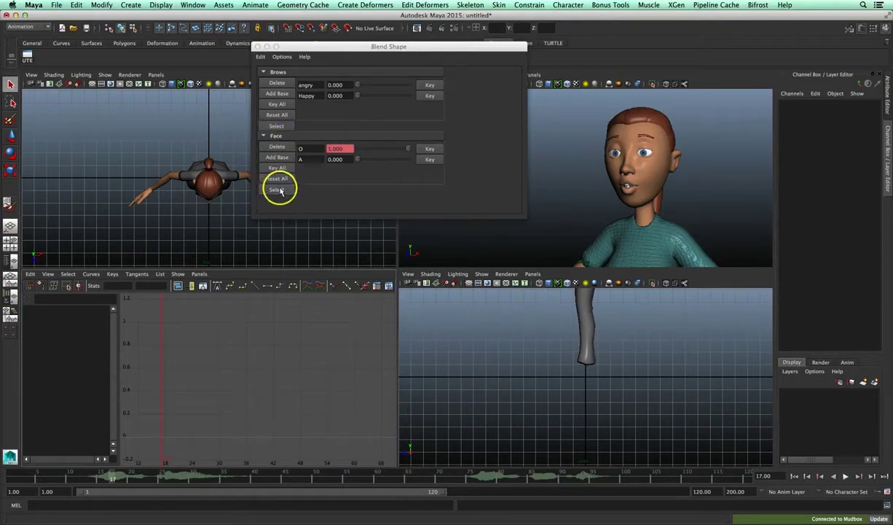
{"action": "left_click", "coordinate": [277, 190]}
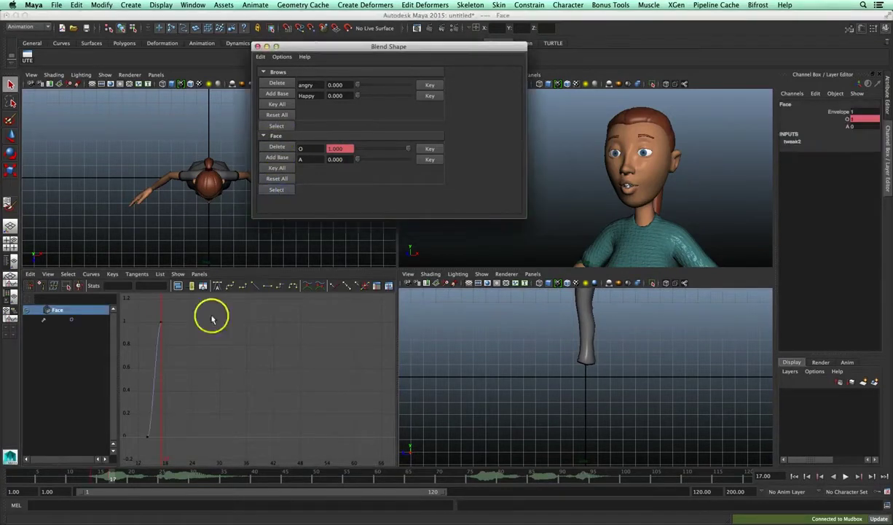
{"action": "left_click", "coordinate": [204, 368]}
{"action": "key", "text": "f"}
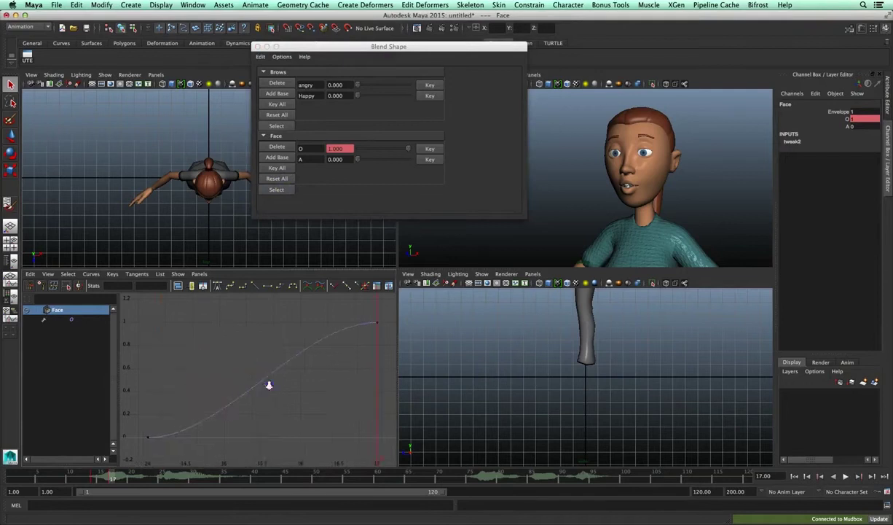
{"action": "right_click_drag", "start_coordinate": [269, 385], "coordinate": [201, 373], "text": "alt"}
{"action": "key", "text": "f"}
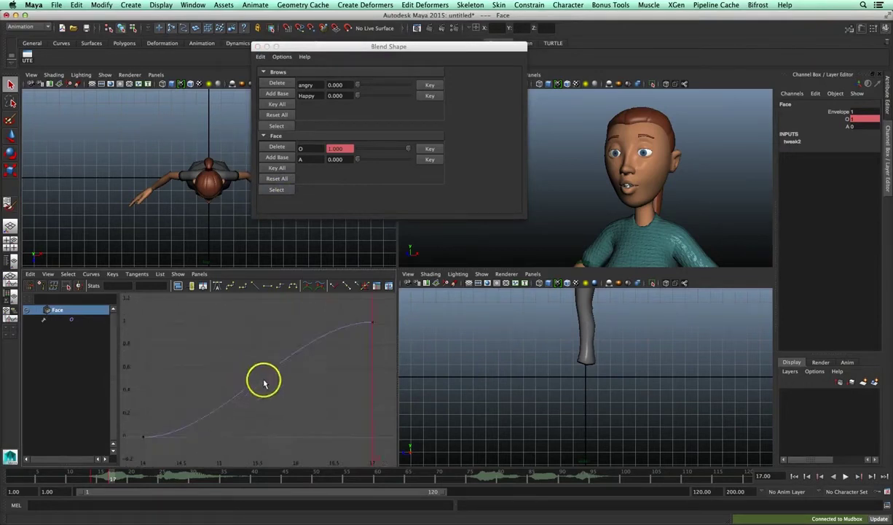
{"action": "right_click_drag", "start_coordinate": [272, 383], "coordinate": [236, 376], "text": "alt"}
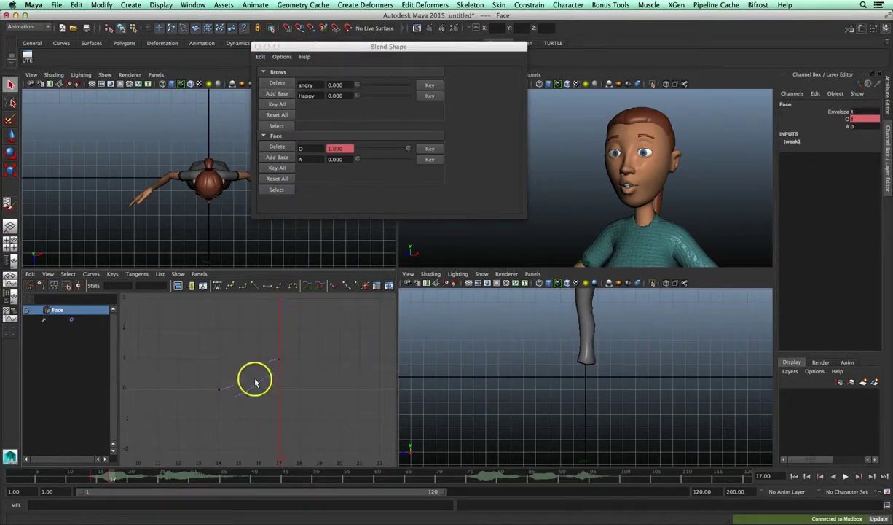
{"action": "left_click", "coordinate": [267, 363]}
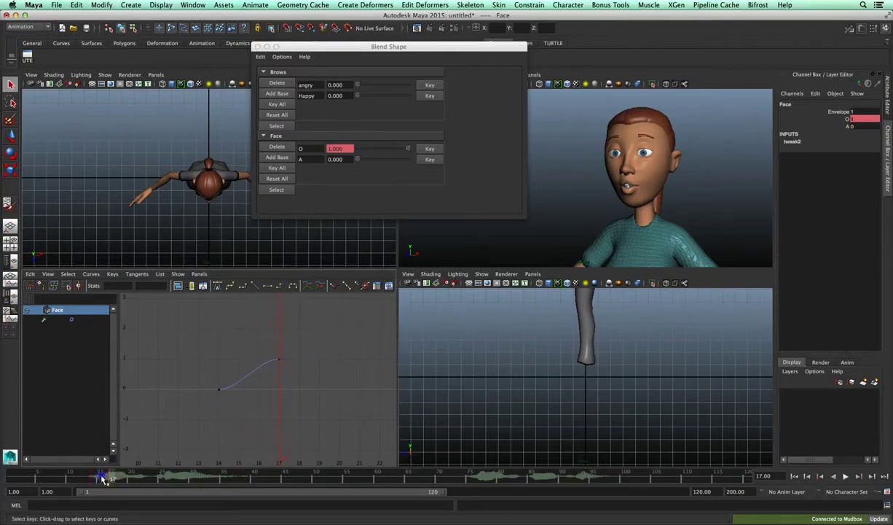
{"action": "left_click", "coordinate": [274, 357]}
Play back the mouth opening and lower the O weight to close the mouth by frame 23
{"action": "left_click", "coordinate": [220, 389]}
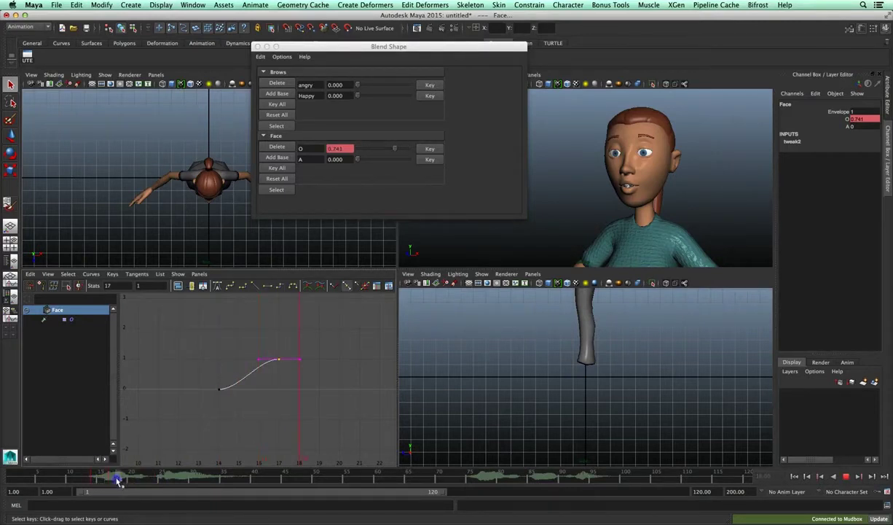
{"action": "left_click_drag", "start_coordinate": [123, 475], "coordinate": [109, 477]}
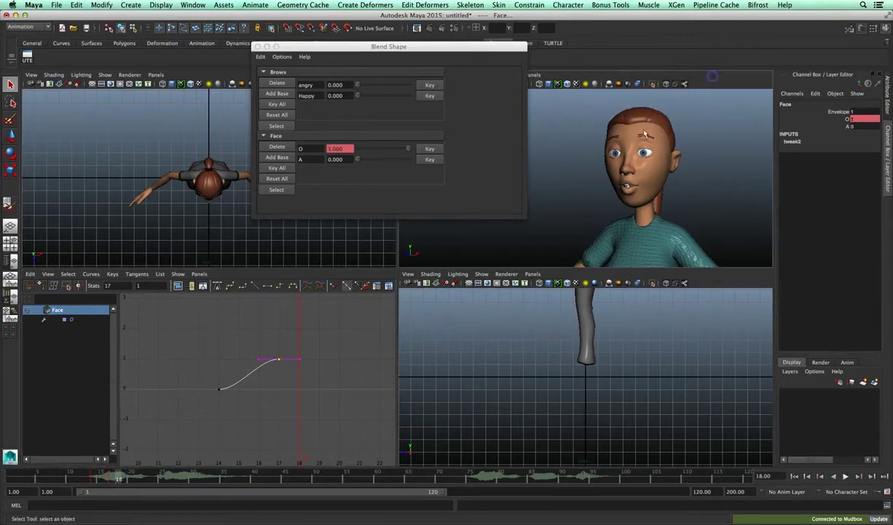
{"action": "key", "text": "alt+v"}
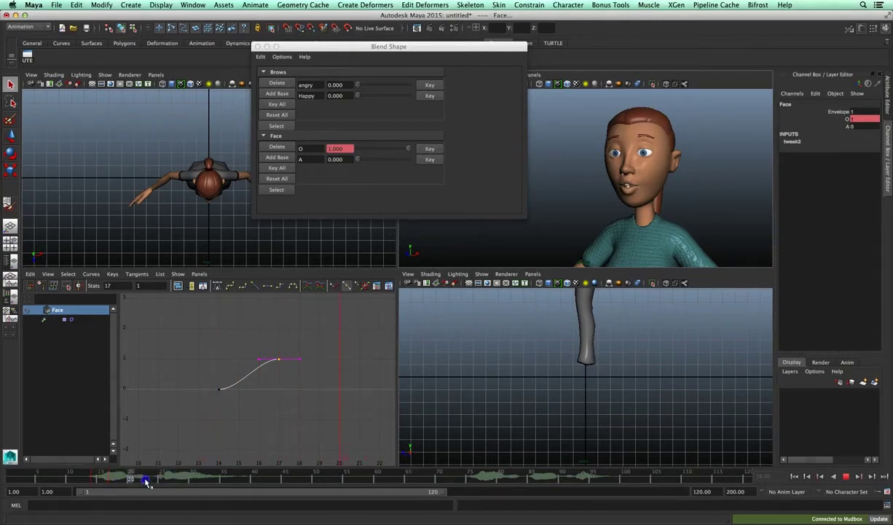
{"action": "left_click", "coordinate": [406, 152]}
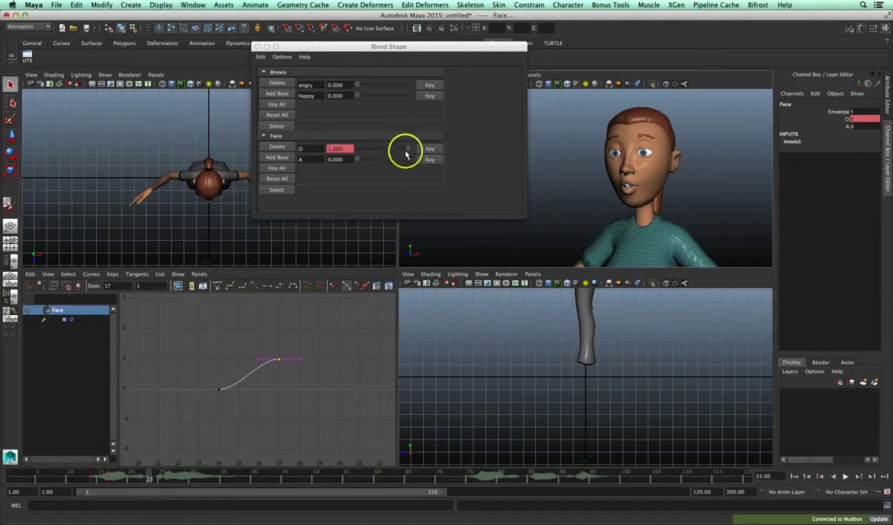
{"action": "left_click_drag", "start_coordinate": [407, 151], "coordinate": [356, 155]}
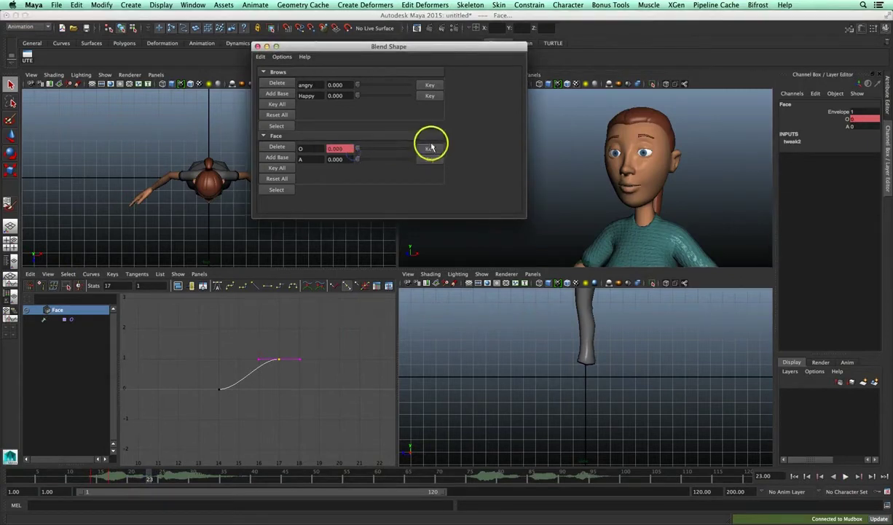
Zoom out on the O curve, move to frame 25, and key A at 0
{"action": "right_click_drag", "start_coordinate": [289, 385], "coordinate": [241, 384], "text": "alt"}
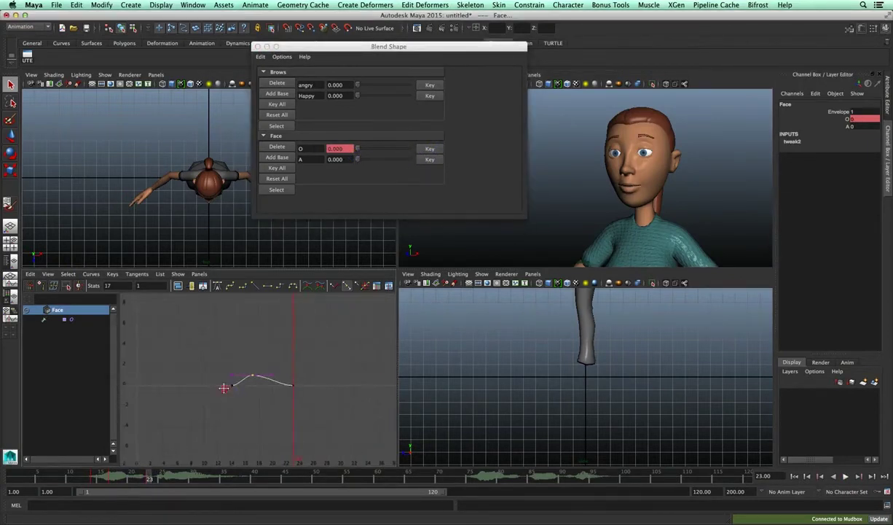
{"action": "scroll", "coordinate": [240, 384], "scroll_direction": "up", "scroll_amount": 2}
{"action": "scroll", "coordinate": [243, 384], "scroll_direction": "up", "scroll_amount": 1}
{"action": "left_click", "coordinate": [149, 478]}
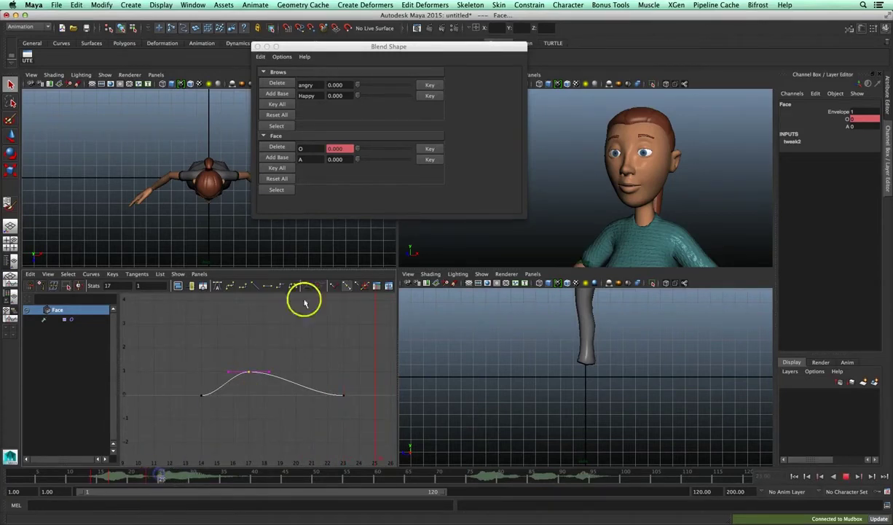
{"action": "left_click", "coordinate": [431, 160]}
Raise the A mouth shape and key it at frame 27
{"action": "left_click_drag", "start_coordinate": [159, 455], "coordinate": [162, 475]}
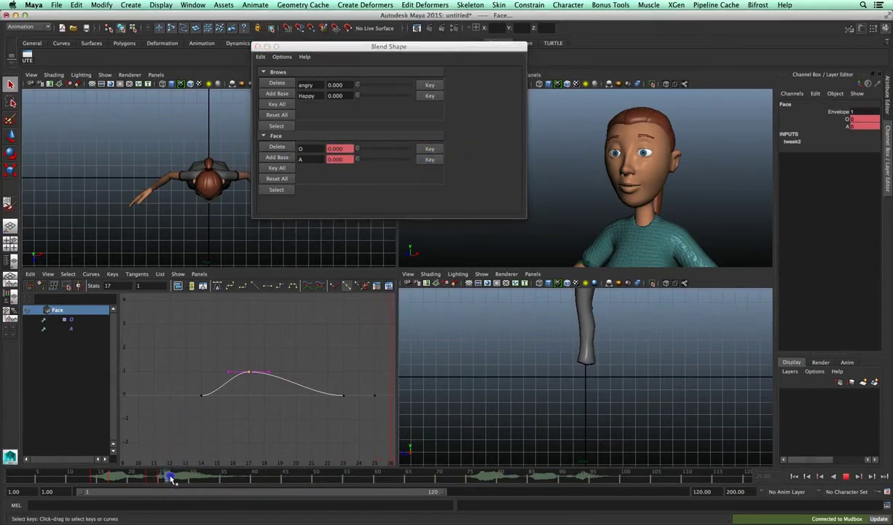
{"action": "left_click_drag", "start_coordinate": [358, 159], "coordinate": [386, 162]}
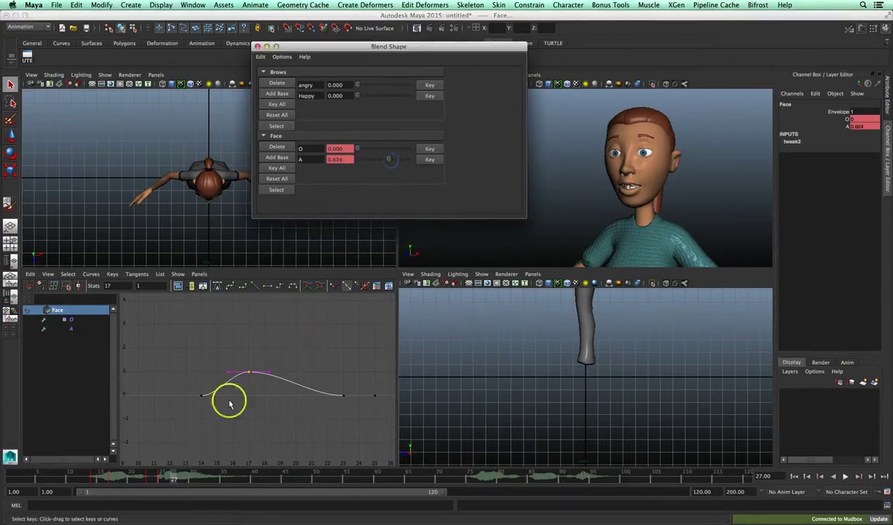
{"action": "left_click", "coordinate": [431, 160]}
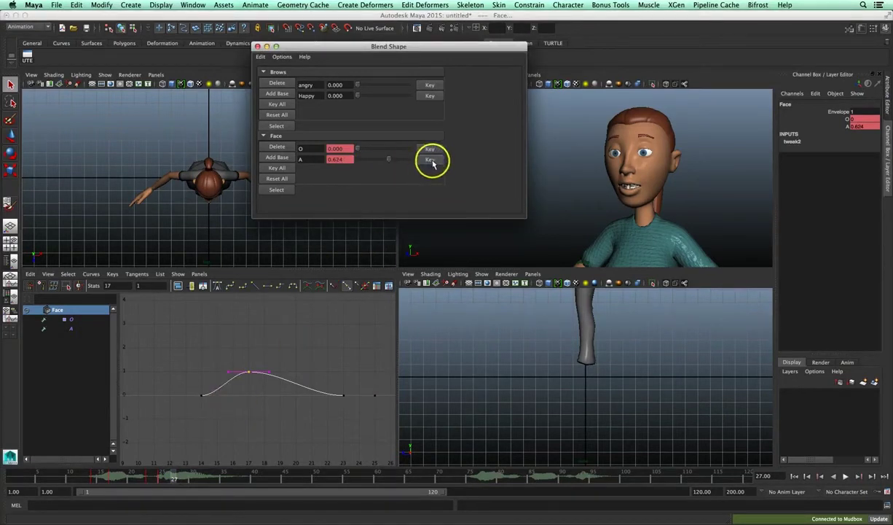
{"action": "mouse_move", "coordinate": [173, 475]}
{"action": "left_mouse_down"}
{"action": "mouse_move", "coordinate": [191, 477]}
{"action": "mouse_move", "coordinate": [178, 477]}
{"action": "left_mouse_up"}
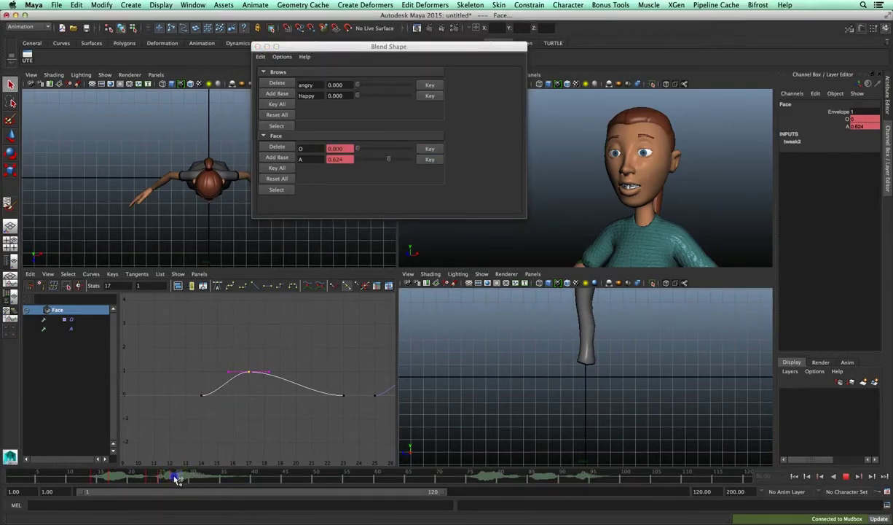
Raise the O mouth shape and scrub through the speech to check the mouth opening
{"action": "left_click", "coordinate": [347, 153]}
{"action": "left_click_drag", "start_coordinate": [358, 150], "coordinate": [371, 149]}
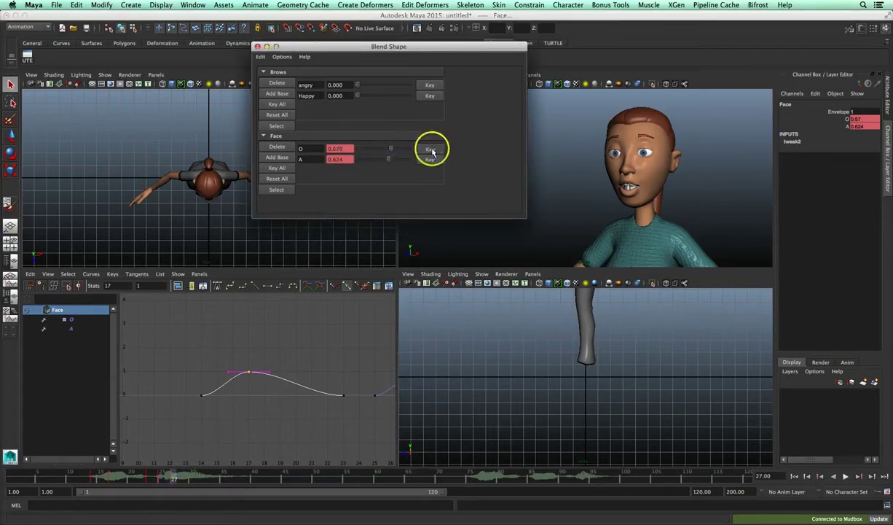
{"action": "left_click_drag", "start_coordinate": [179, 474], "coordinate": [193, 475]}
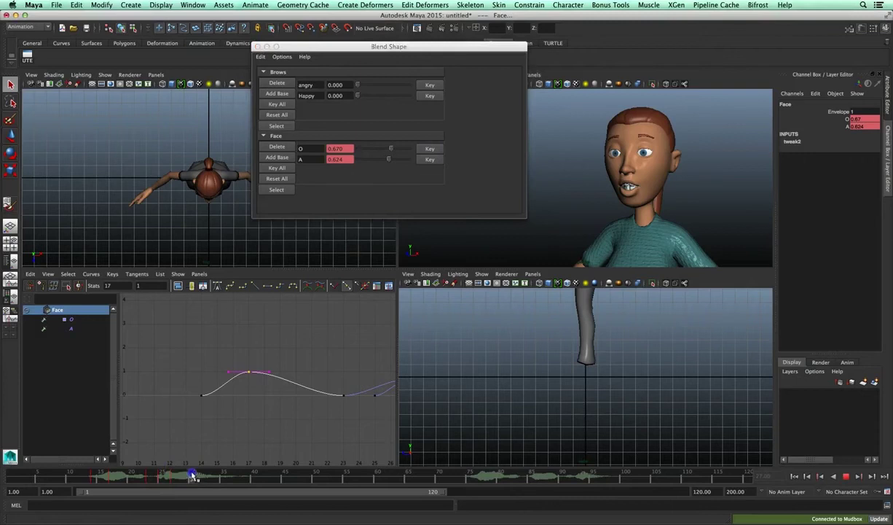
{"action": "left_click", "coordinate": [390, 151]}
{"action": "left_click_drag", "start_coordinate": [391, 151], "coordinate": [394, 150]}
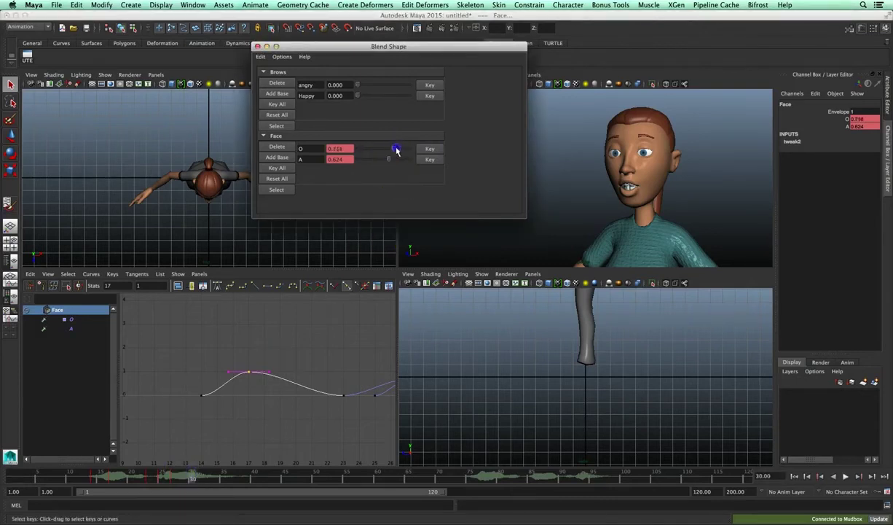
{"action": "left_click_drag", "start_coordinate": [175, 473], "coordinate": [139, 474]}
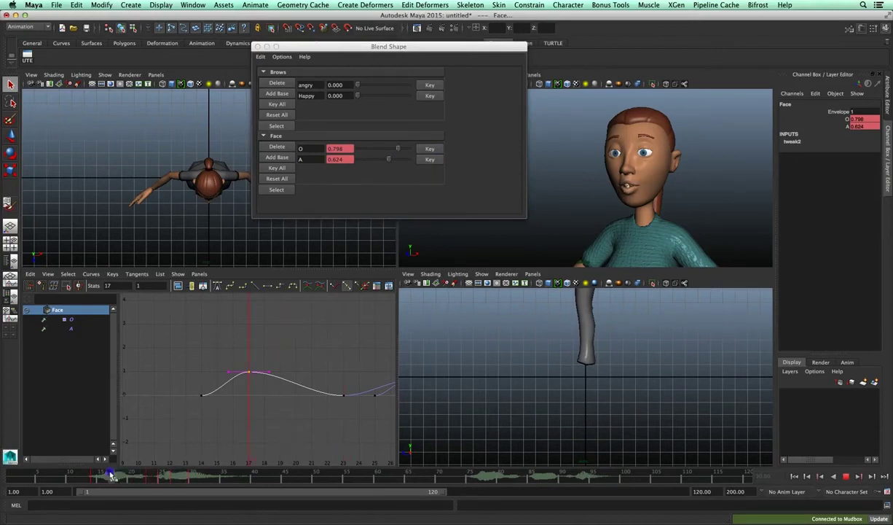
{"action": "left_click_drag", "start_coordinate": [158, 470], "coordinate": [225, 450]}
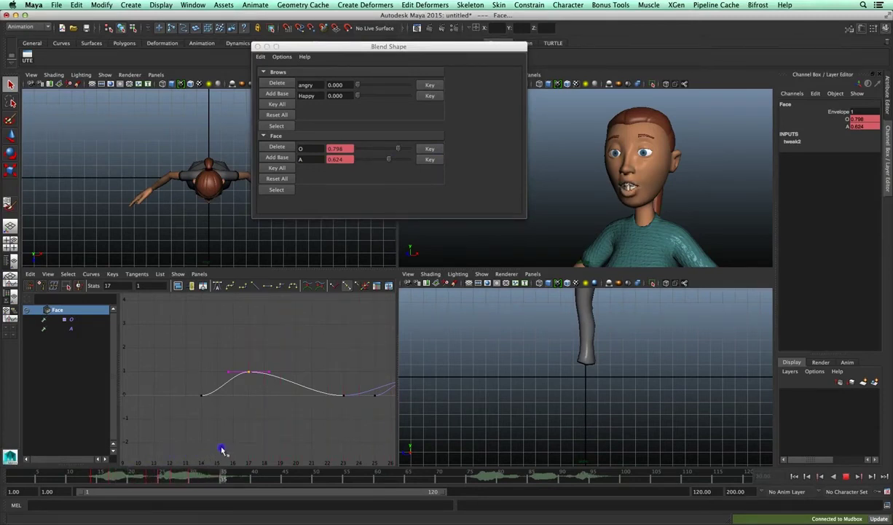
Key A nearly closed at 0.028, then lower O to 0.165 at frame 39
{"action": "left_click", "coordinate": [377, 160]}
{"action": "left_click_drag", "start_coordinate": [358, 159], "coordinate": [358, 159]}
{"action": "left_click", "coordinate": [430, 161]}
{"action": "left_click_drag", "start_coordinate": [219, 475], "coordinate": [247, 478]}
{"action": "left_click_drag", "start_coordinate": [398, 150], "coordinate": [365, 155]}
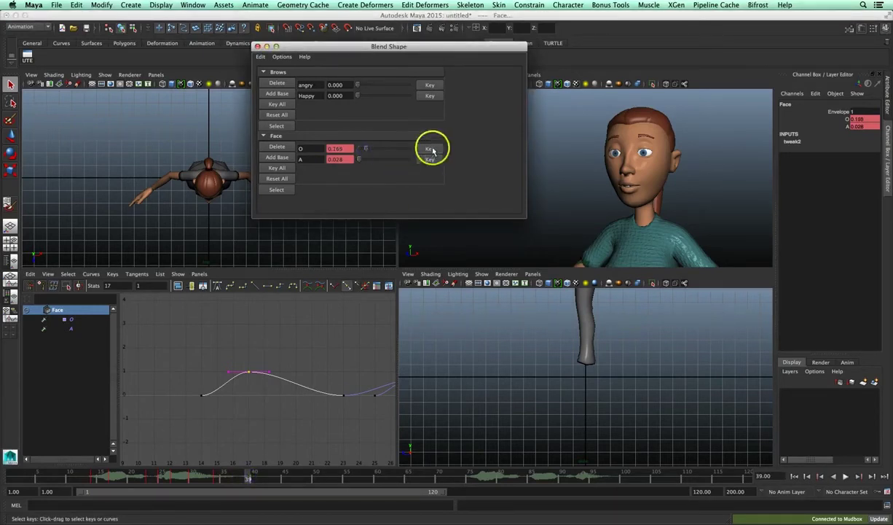
{"action": "left_click_drag", "start_coordinate": [459, 46], "coordinate": [354, 50]}
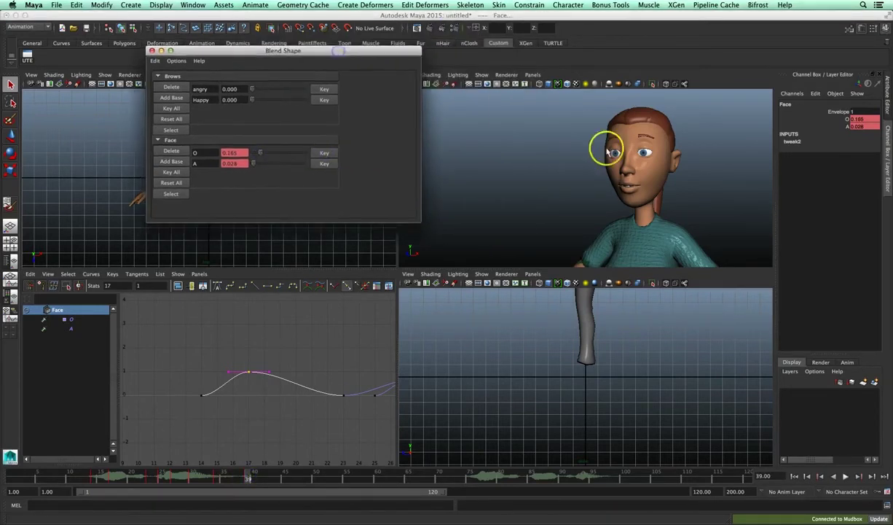
Zoom in close on the character's face, then play the lip-sync back and stop at frame 65
{"action": "left_click_drag", "start_coordinate": [608, 147], "coordinate": [616, 157], "text": "alt"}
{"action": "mouse_move", "coordinate": [616, 156]}
{"action": "right_mouse_down", "text": "alt"}
{"action": "mouse_move", "coordinate": [617, 213]}
{"action": "mouse_move", "coordinate": [590, 212]}
{"action": "right_mouse_up", "text": "alt"}
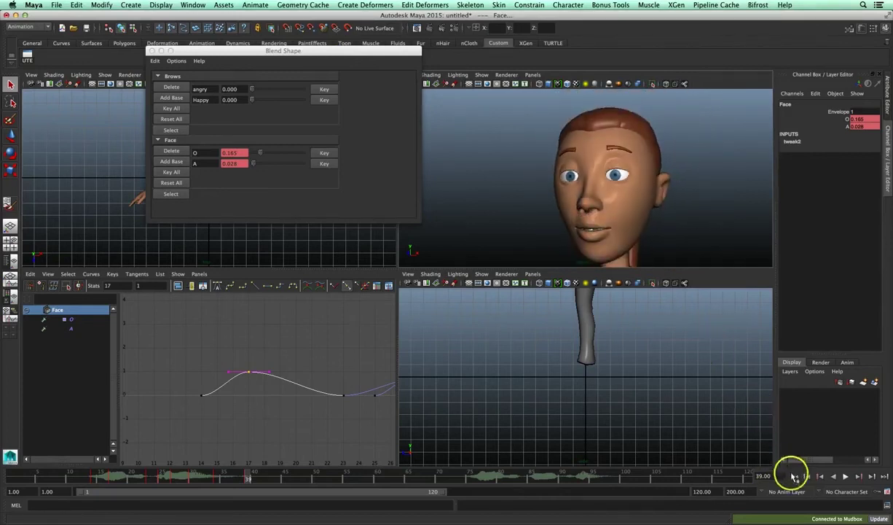
{"action": "left_click", "coordinate": [844, 476]}
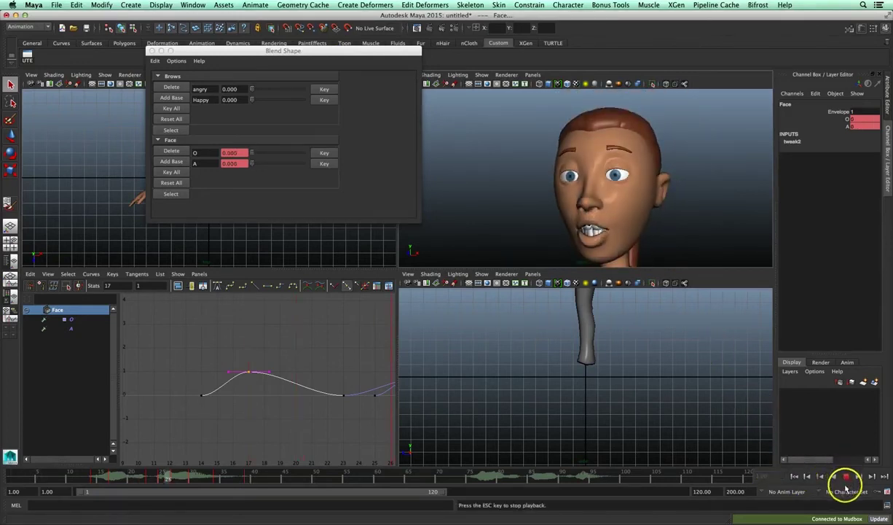
{"action": "left_click", "coordinate": [846, 477]}
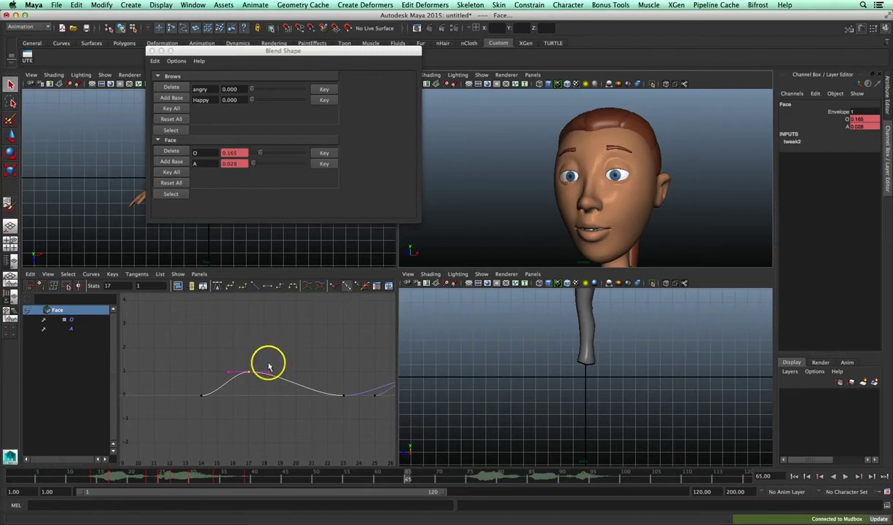
Select the O curve's frame-14 key and adjust its tangent with the move tool (W)
{"action": "mouse_move", "coordinate": [293, 399]}
{"action": "middle_mouse_down", "text": "alt"}
{"action": "mouse_move", "coordinate": [259, 375]}
{"action": "mouse_move", "coordinate": [199, 361]}
{"action": "middle_mouse_up", "text": "alt"}
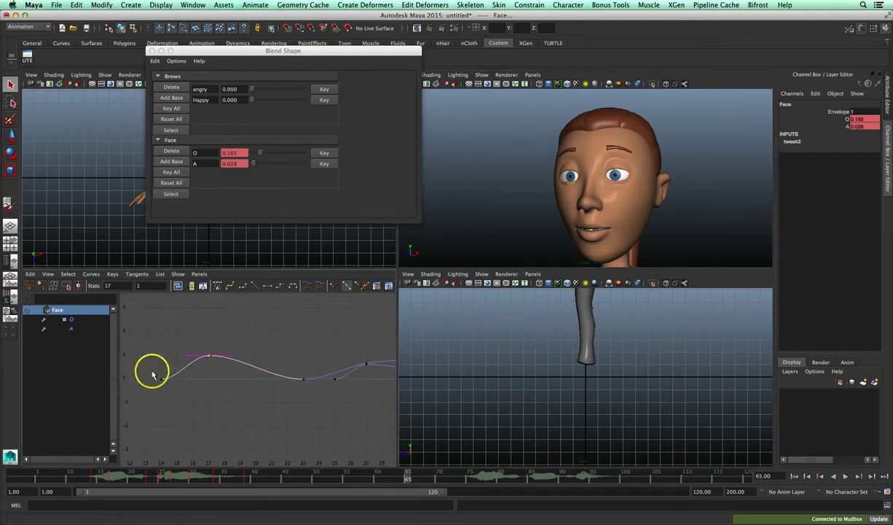
{"action": "left_click_drag", "start_coordinate": [156, 379], "coordinate": [189, 409]}
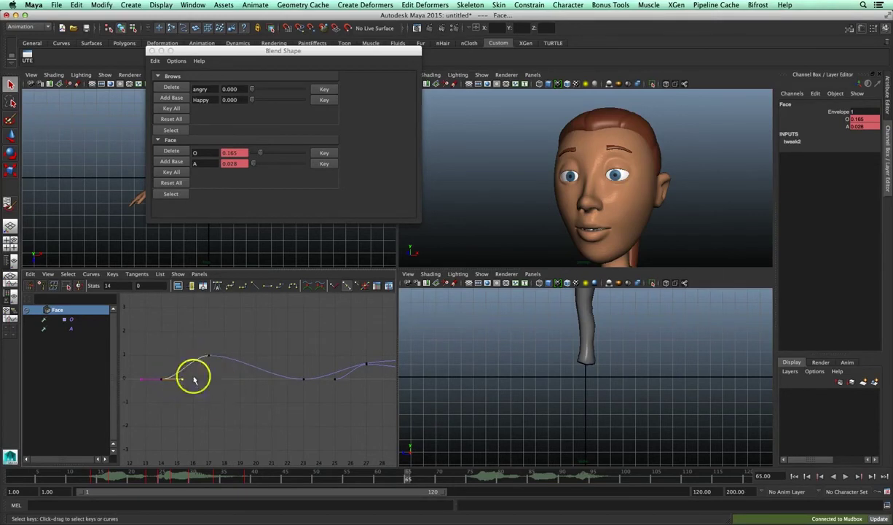
{"action": "key", "text": "w"}
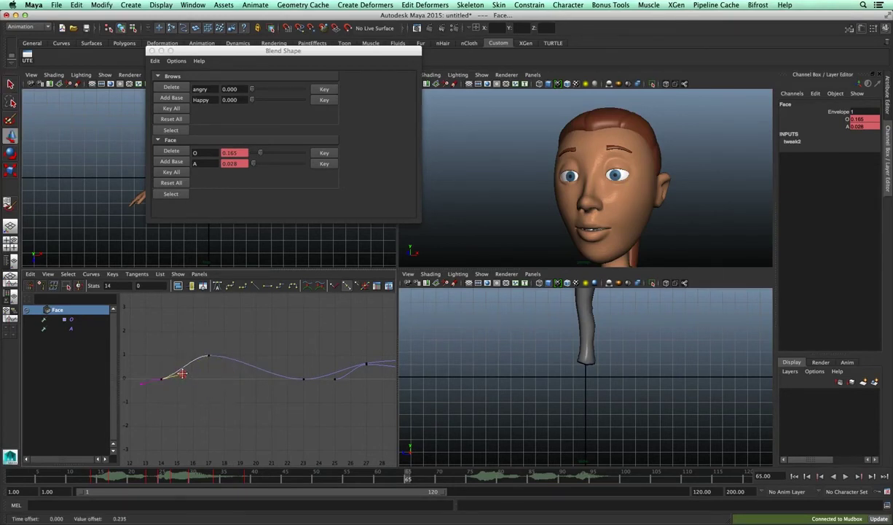
{"action": "middle_click_drag", "start_coordinate": [290, 381], "coordinate": [267, 386], "text": "alt"}
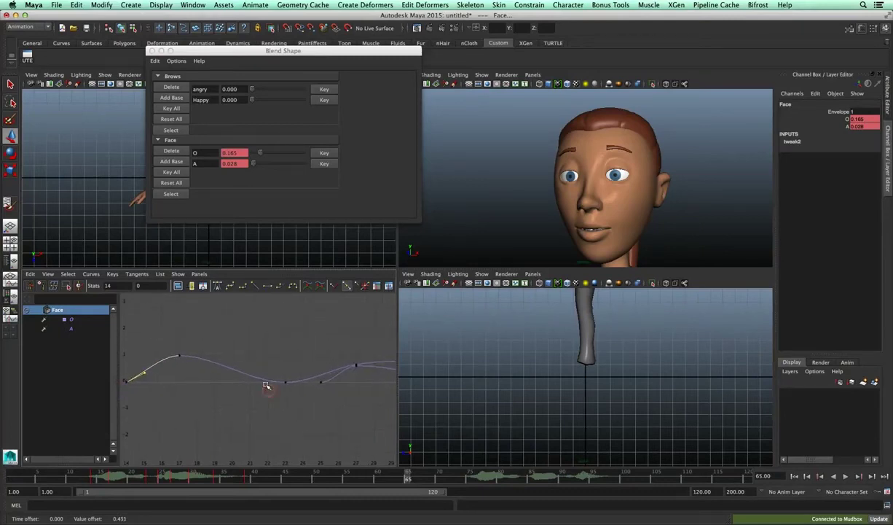
{"action": "middle_click_drag", "start_coordinate": [293, 384], "coordinate": [286, 384], "text": "alt"}
Angle the tangent of the A curve's frame-25 key, then set the current time to frame 28
{"action": "left_click", "coordinate": [283, 378]}
{"action": "middle_click_drag", "start_coordinate": [292, 389], "coordinate": [290, 380]}
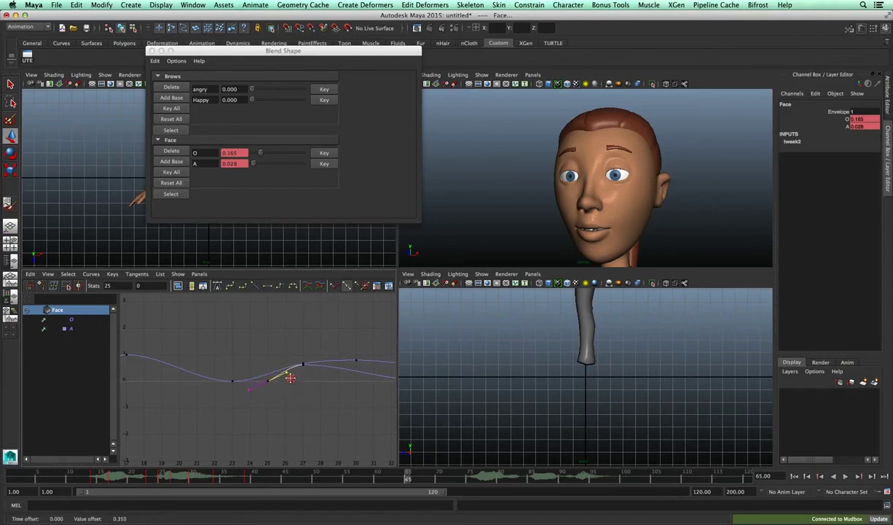
{"action": "right_click_drag", "start_coordinate": [291, 394], "coordinate": [292, 385], "text": "alt"}
{"action": "left_click_drag", "start_coordinate": [602, 159], "coordinate": [584, 186], "text": "alt"}
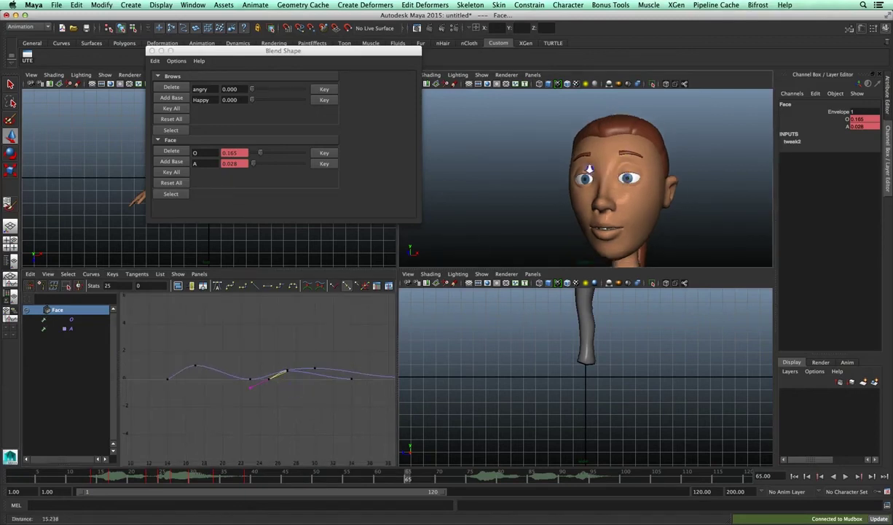
{"action": "left_click", "coordinate": [309, 54]}
{"action": "left_click_drag", "start_coordinate": [212, 52], "coordinate": [171, 58]}
{"action": "left_click_drag", "start_coordinate": [160, 475], "coordinate": [184, 477]}
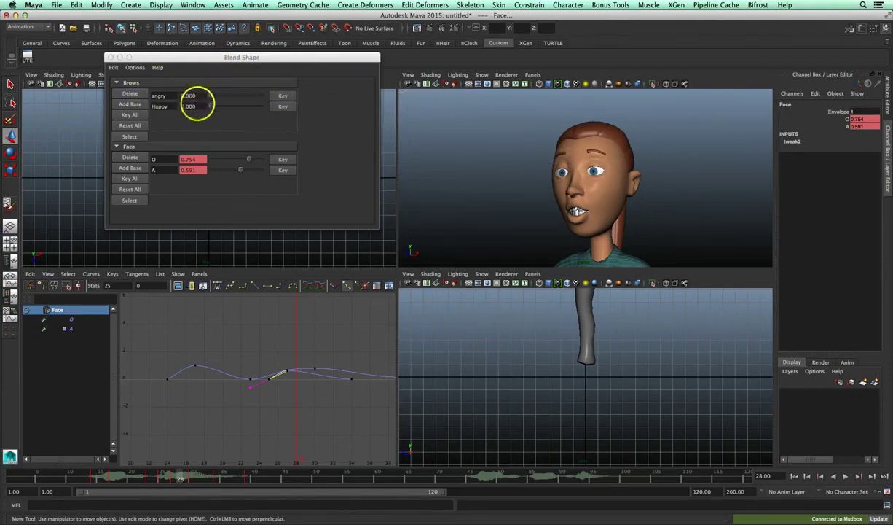
Key Happy at 0 on frame 28, then at about 0.725 on frame 32
{"action": "left_click", "coordinate": [283, 107]}
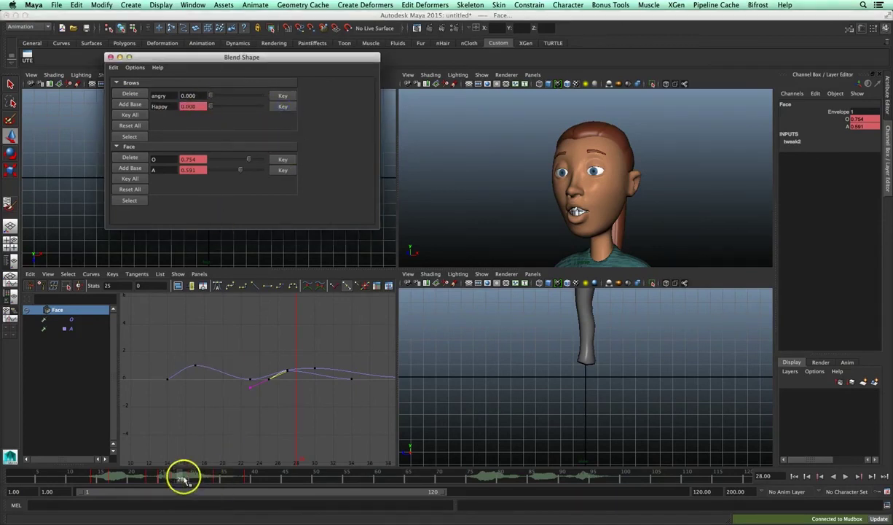
{"action": "left_click_drag", "start_coordinate": [182, 479], "coordinate": [193, 481]}
{"action": "left_click", "coordinate": [235, 124]}
{"action": "left_click_drag", "start_coordinate": [210, 106], "coordinate": [230, 110]}
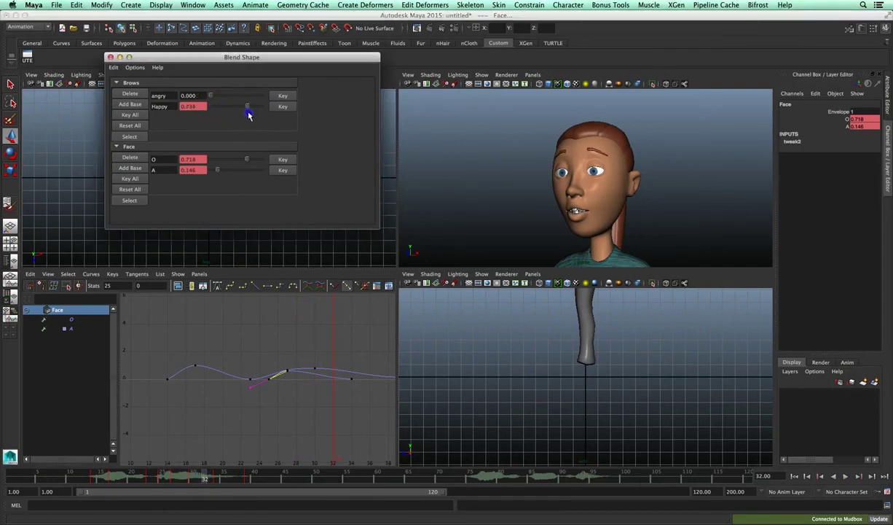
{"action": "left_click", "coordinate": [283, 107]}
{"action": "left_click", "coordinate": [462, 232]}
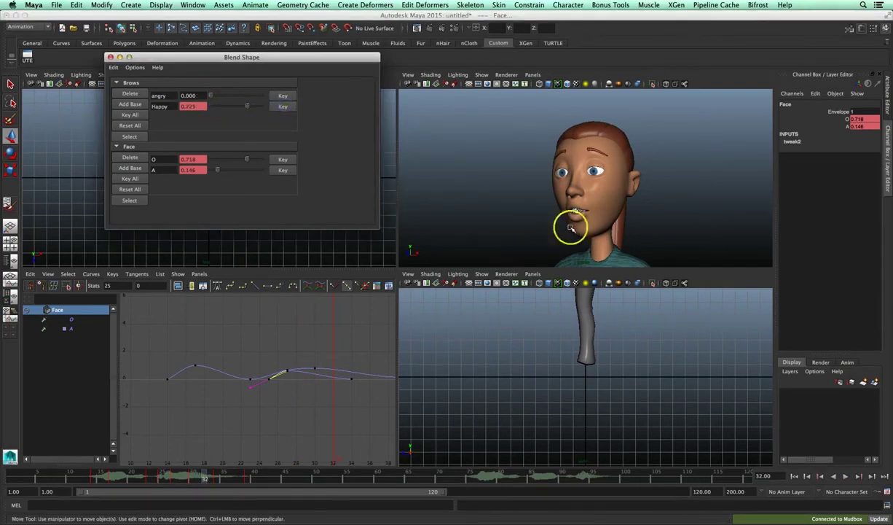
Scrub back to frame 23 to preview the brow raise
{"action": "left_click_drag", "start_coordinate": [616, 177], "coordinate": [620, 176]}
{"action": "mouse_move", "coordinate": [239, 475]}
{"action": "left_mouse_down"}
{"action": "mouse_move", "coordinate": [164, 476]}
{"action": "mouse_move", "coordinate": [247, 473]}
{"action": "mouse_move", "coordinate": [169, 472]}
{"action": "mouse_move", "coordinate": [233, 466]}
{"action": "mouse_move", "coordinate": [153, 465]}
{"action": "mouse_move", "coordinate": [233, 465]}
{"action": "mouse_move", "coordinate": [149, 470]}
{"action": "left_mouse_up"}
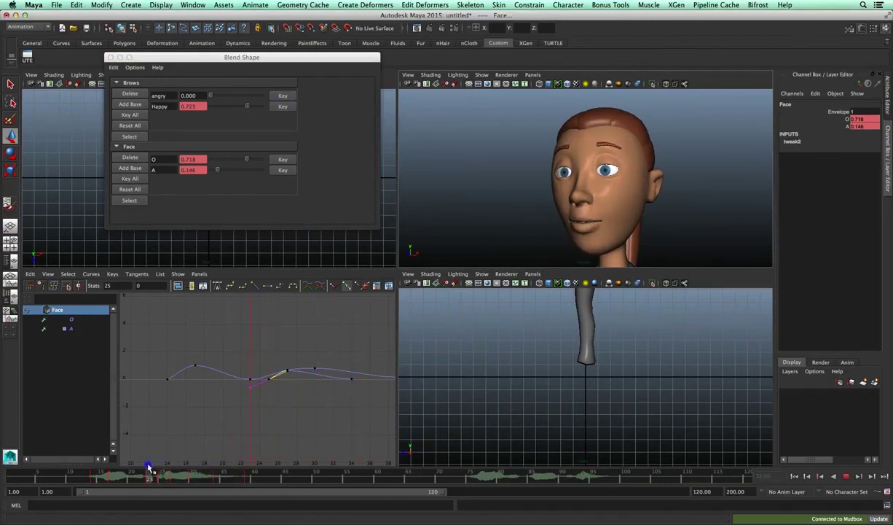
{"action": "left_click_drag", "start_coordinate": [259, 56], "coordinate": [249, 57]}
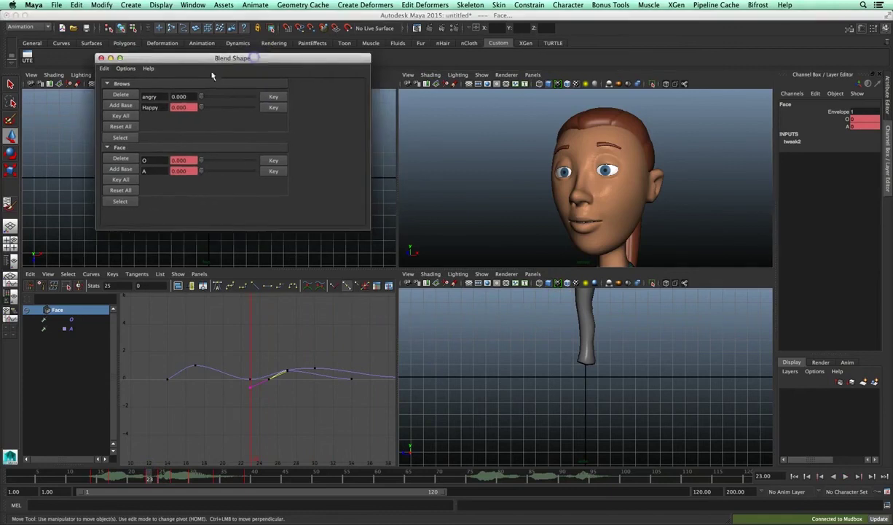